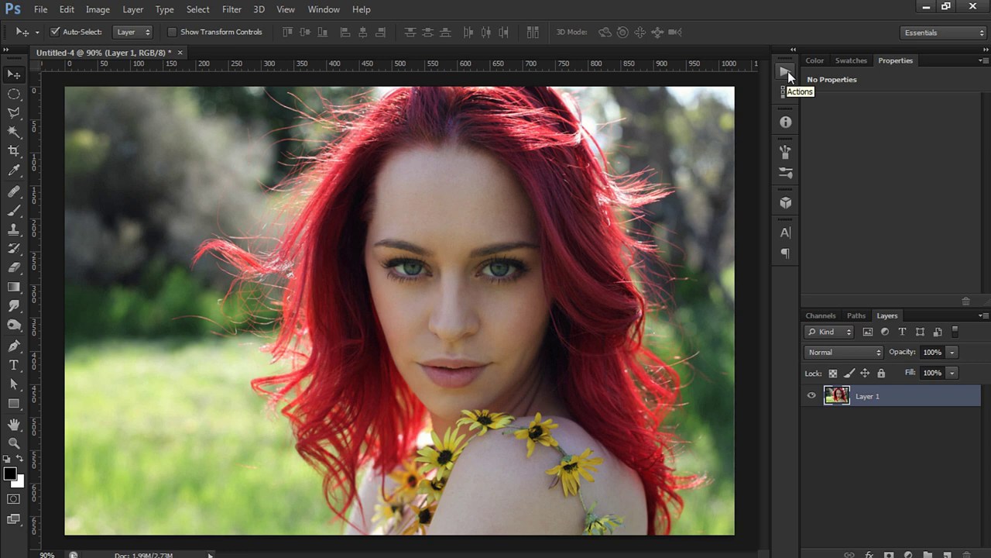
# Display the recorded actions list and create a new action set named "Paint effect"
pyautogui.click(326, 13)
pyautogui.click(337, 88)
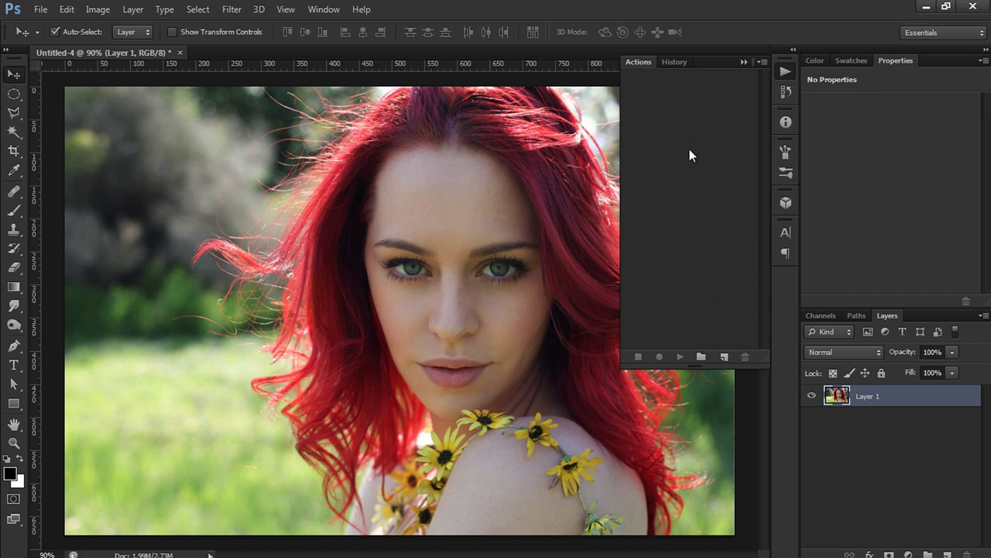
pyautogui.click(707, 352)
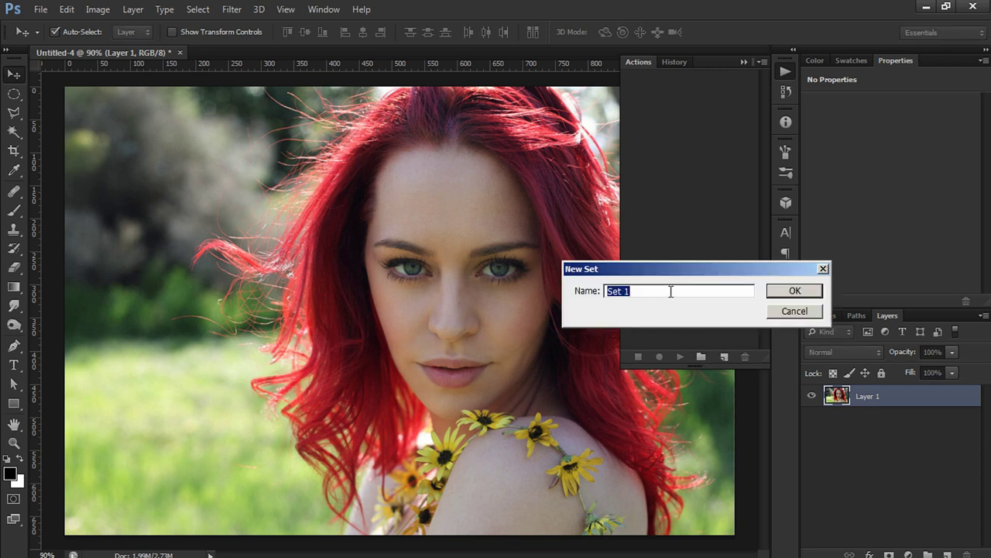
pyautogui.write('Paint effect')
pyautogui.press('Return')
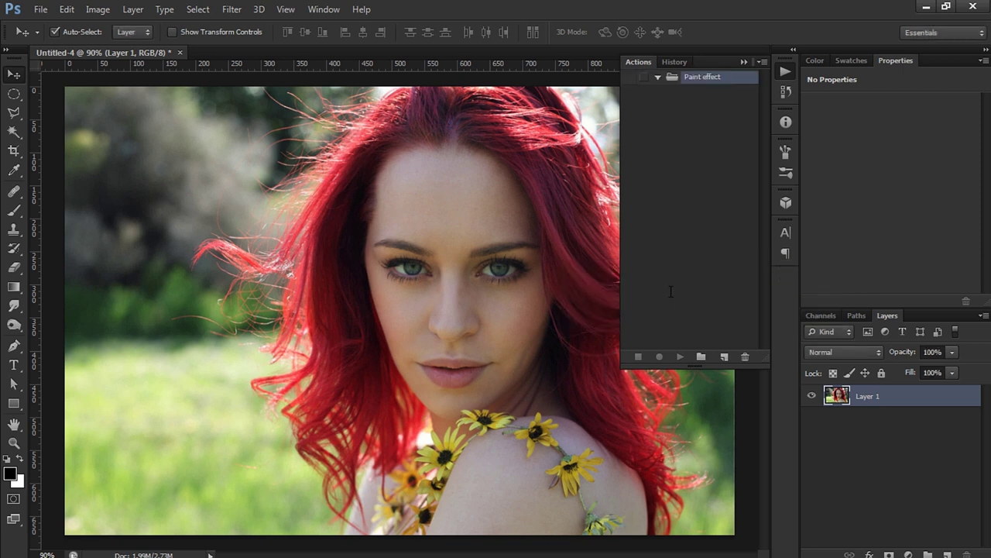
# Create an action named "Painting effect" in the Paint effect set and start recording it
pyautogui.click(722, 357)
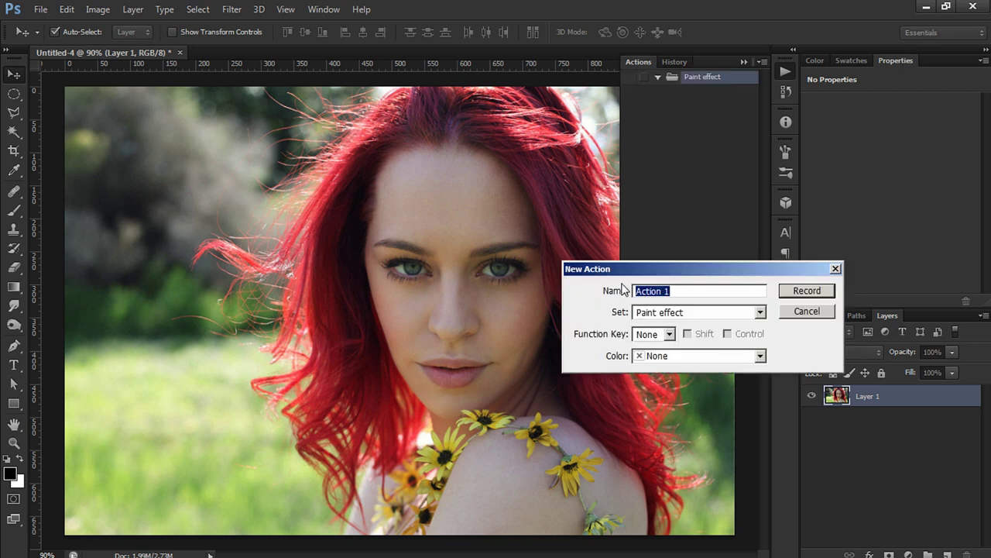
pyautogui.write('Painting efect')
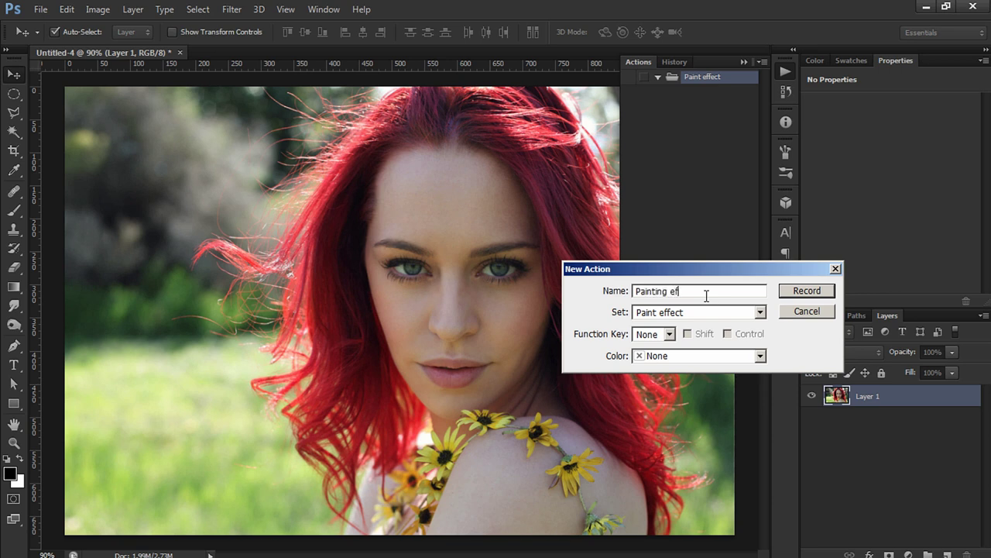
pyautogui.press('Left')
pyautogui.press('Left')
pyautogui.press('Left')
pyautogui.write('f')
pyautogui.click(807, 291)
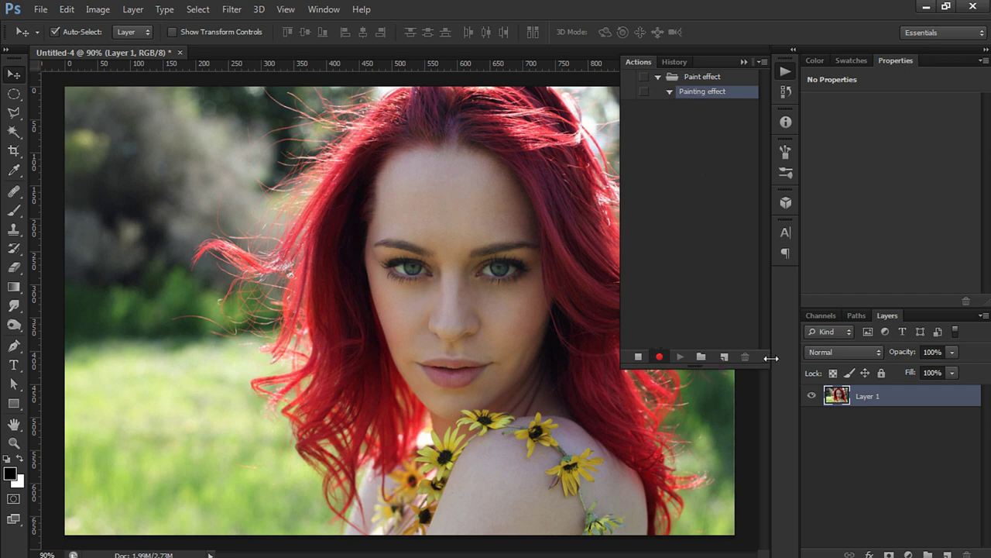
pyautogui.click(743, 62)
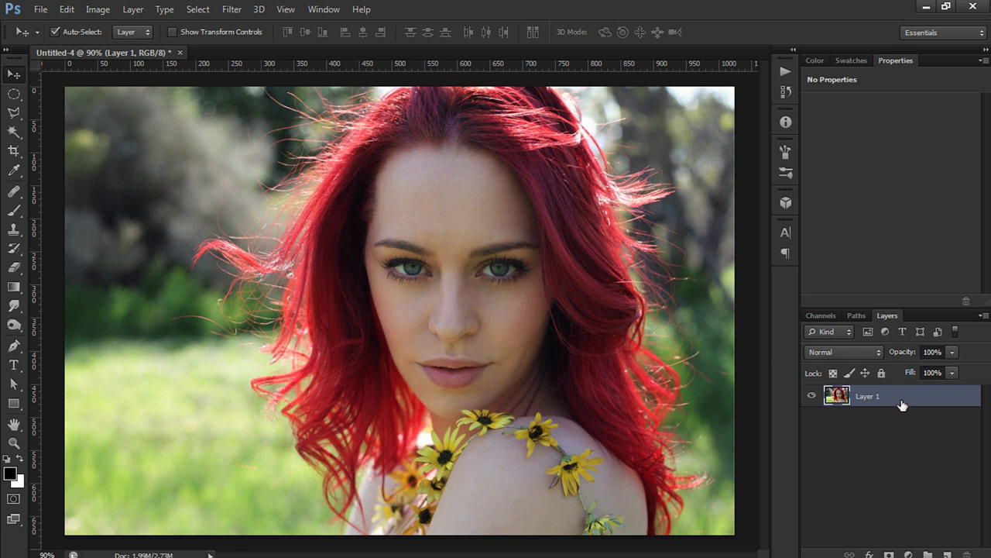
# Duplicate Layer 1 and make the copy the active layer
pyautogui.hotkey('ctrl', 'j')
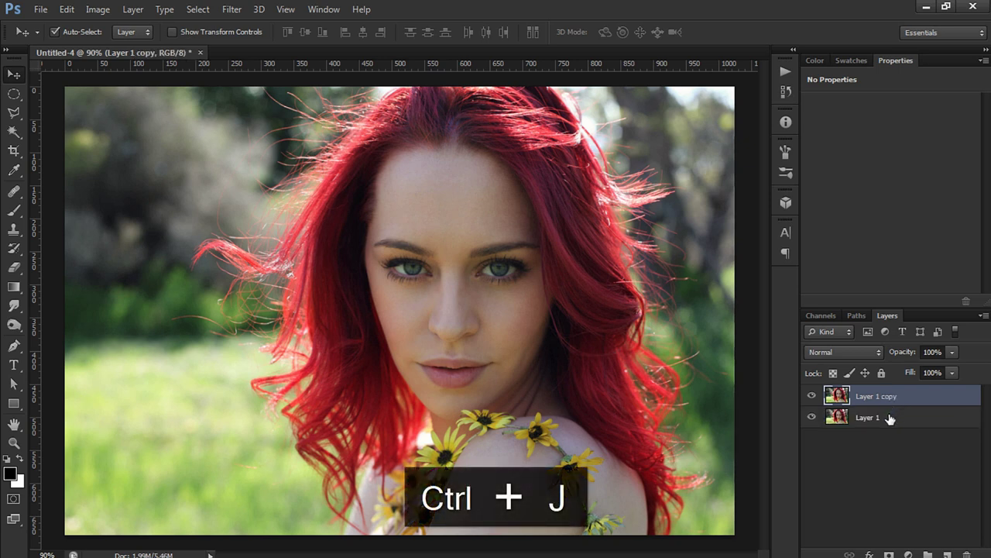
pyautogui.click(887, 419)
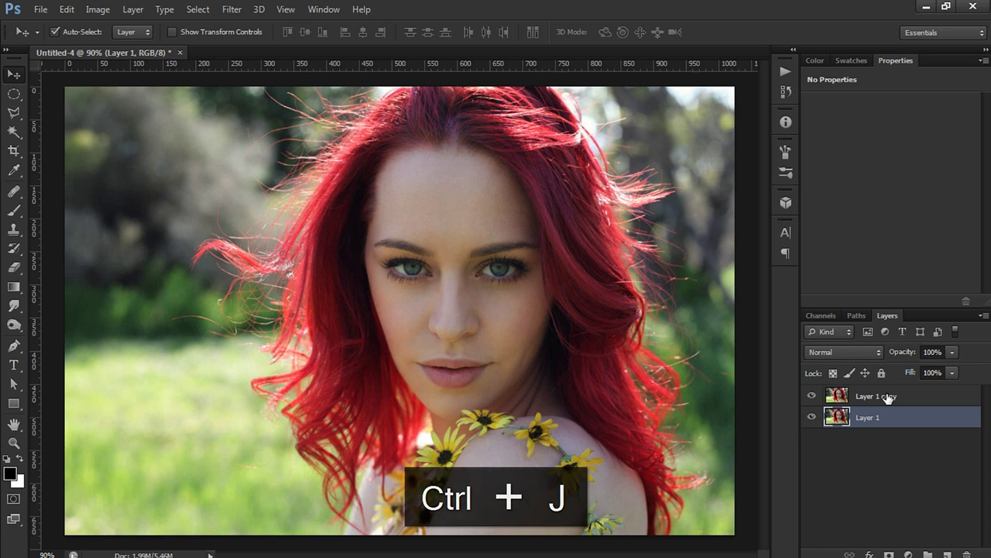
pyautogui.hotkey('alt', ']')
pyautogui.hotkey('alt', '[')
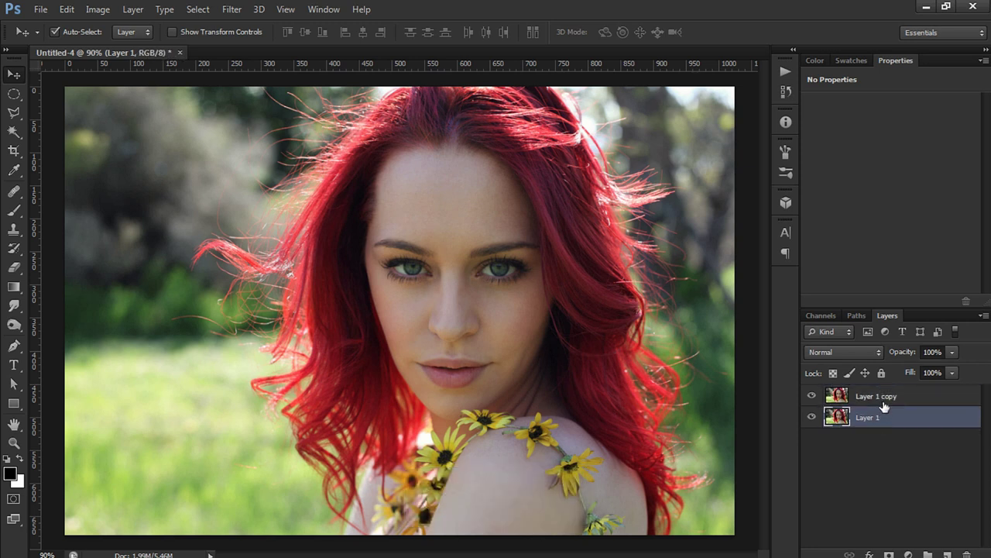
pyautogui.click(882, 401)
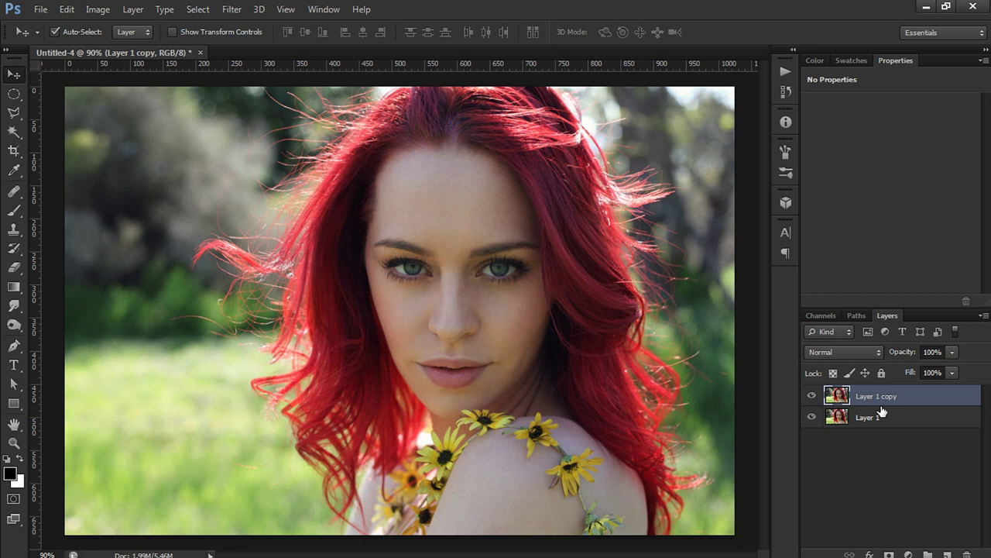
pyautogui.click(896, 422)
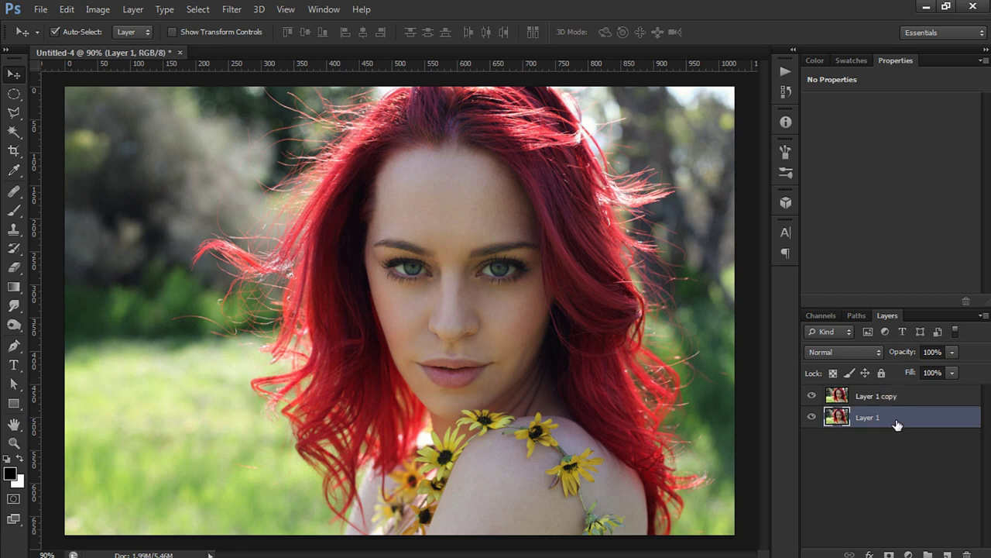
pyautogui.click(885, 403)
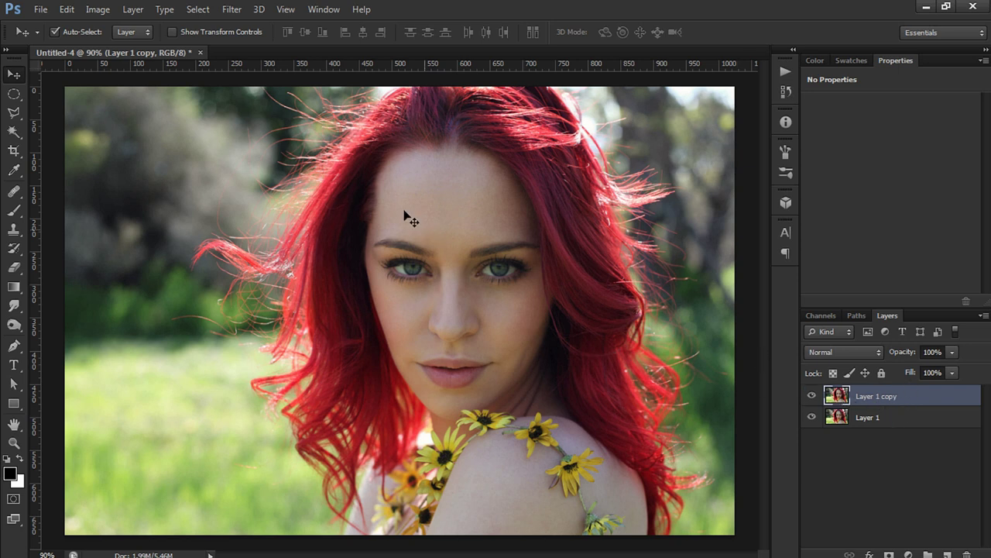
# Apply a Surface Blur to the Layer 1 copy with a 20-pixel radius and a threshold of 15 levels
pyautogui.click(234, 10)
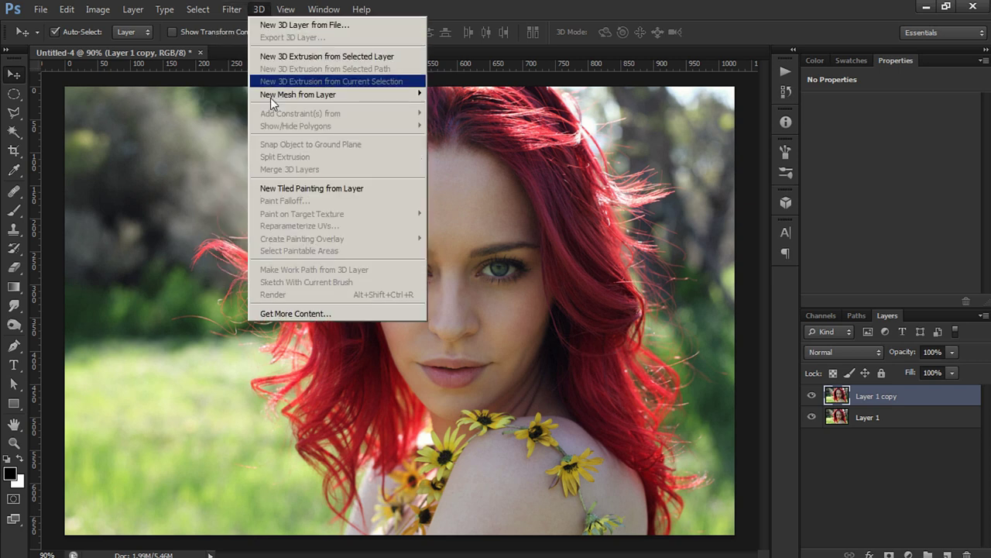
pyautogui.moveTo(261, 151)
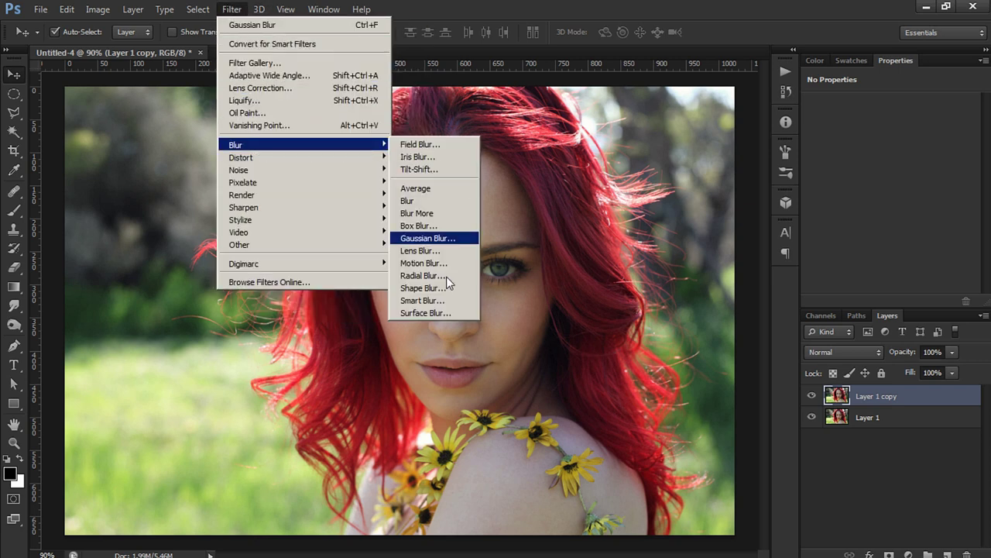
pyautogui.click(446, 317)
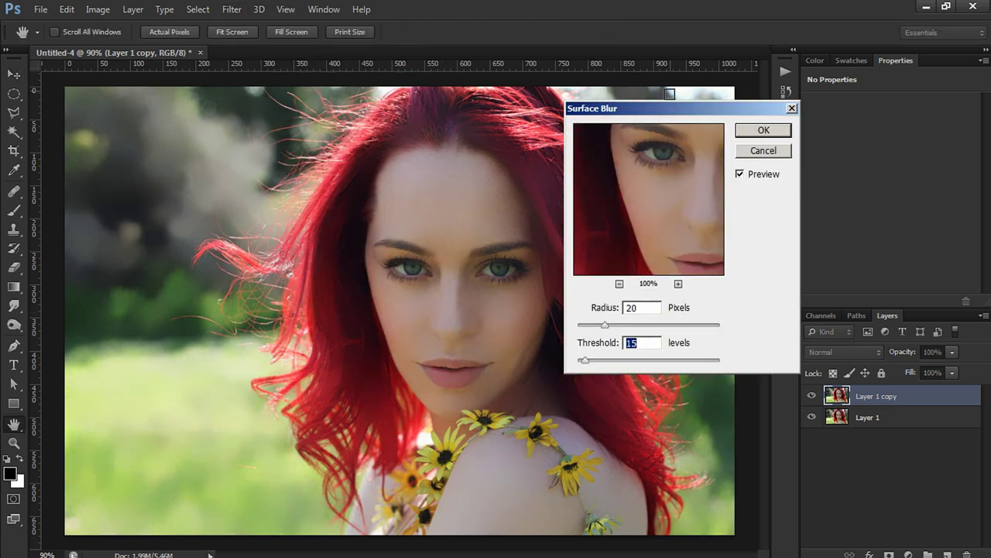
pyautogui.moveTo(666, 113); pyautogui.dragTo(672, 93)
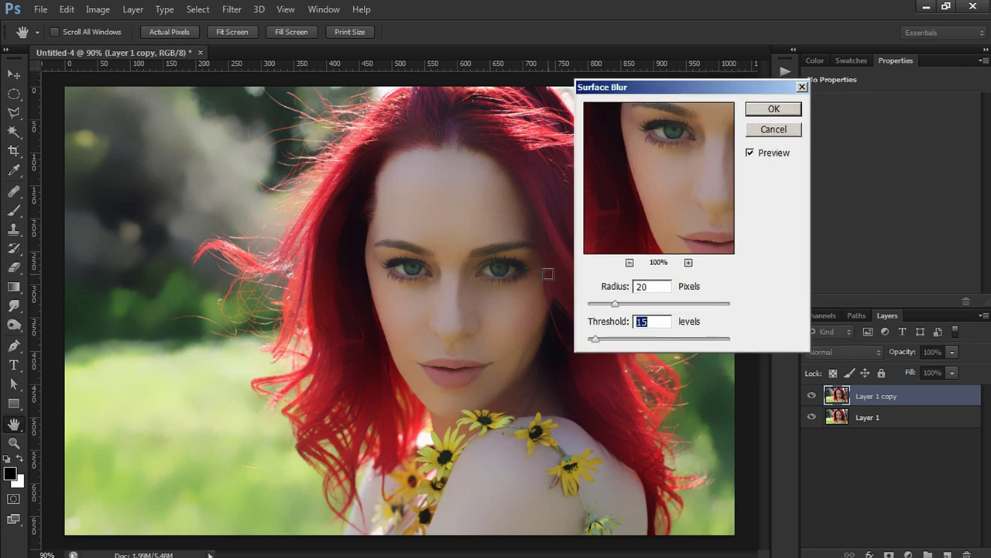
pyautogui.moveTo(641, 89); pyautogui.dragTo(631, 110)
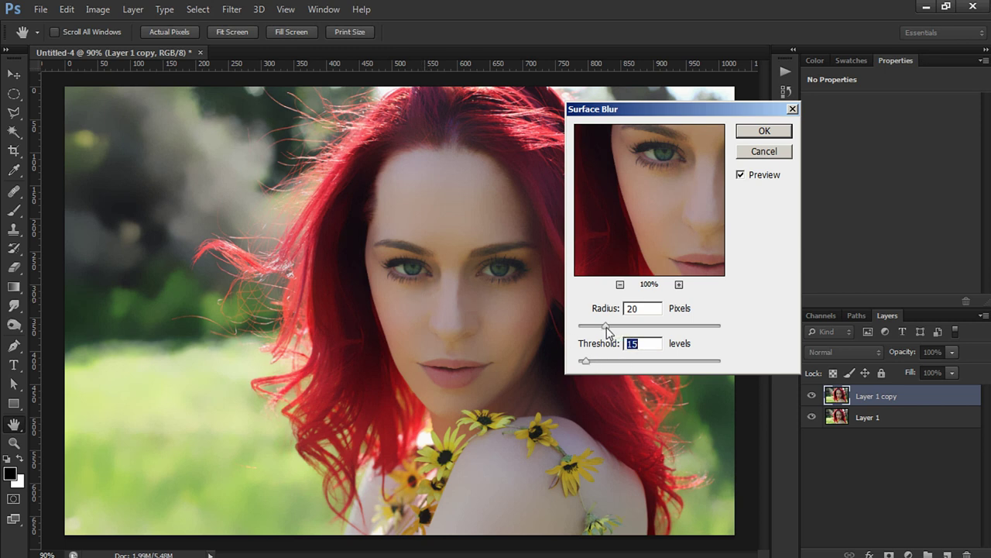
pyautogui.moveTo(606, 326); pyautogui.dragTo(603, 329)
pyautogui.click(586, 361)
pyautogui.click(763, 130)
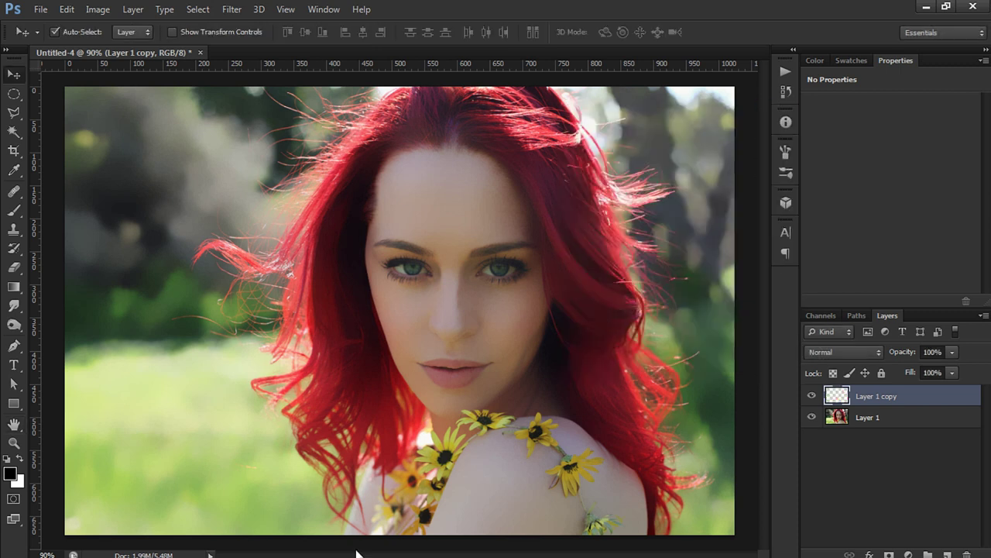
# Rename the blurred Layer 1 copy to "surface blur"
pyautogui.doubleClick(880, 397)
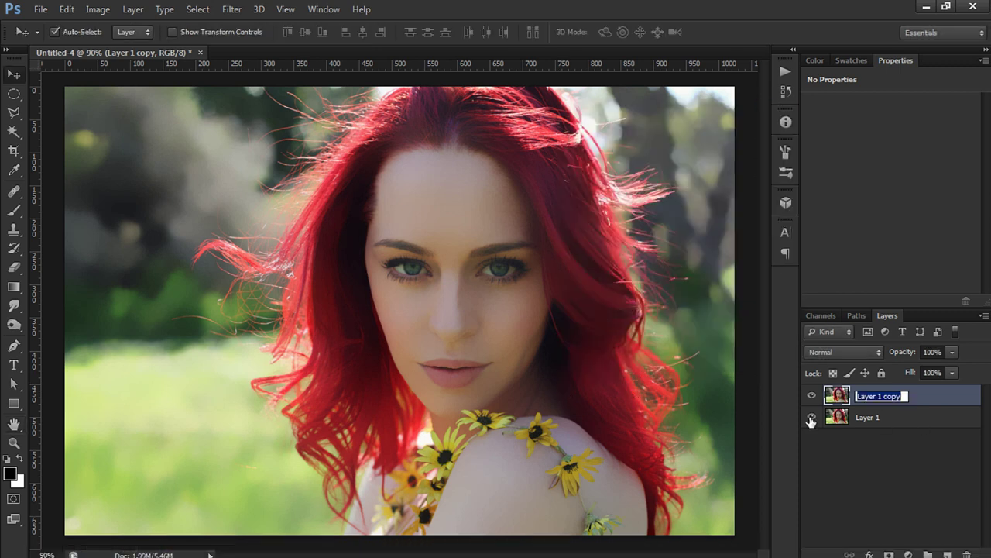
pyautogui.write('surg')
pyautogui.write('ace blur')
pyautogui.press('Return')
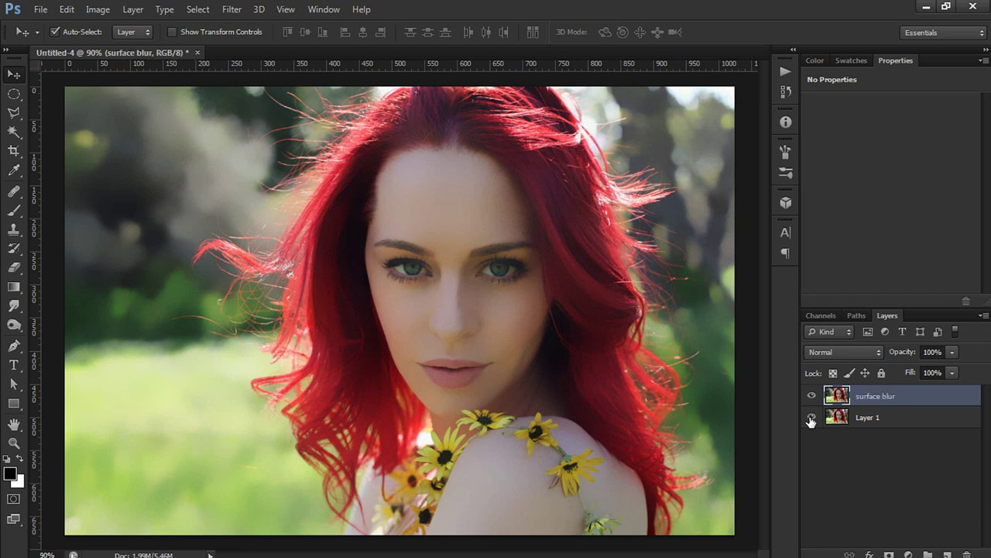
# Duplicate the surface blur layer and rename the copy "oil paint effect"
pyautogui.hotkey('ctrl', 'j')
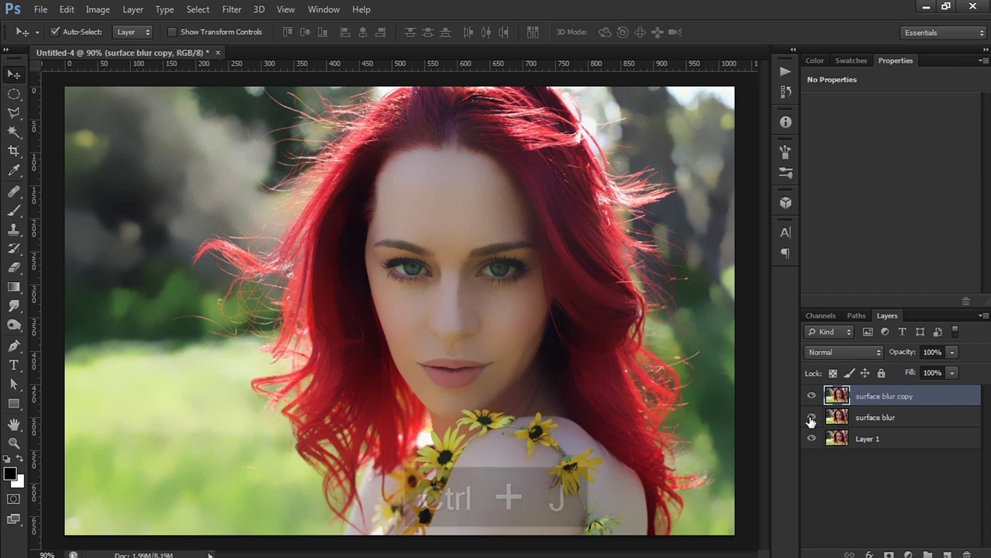
pyautogui.doubleClick(878, 403)
pyautogui.write('cil paint ef')
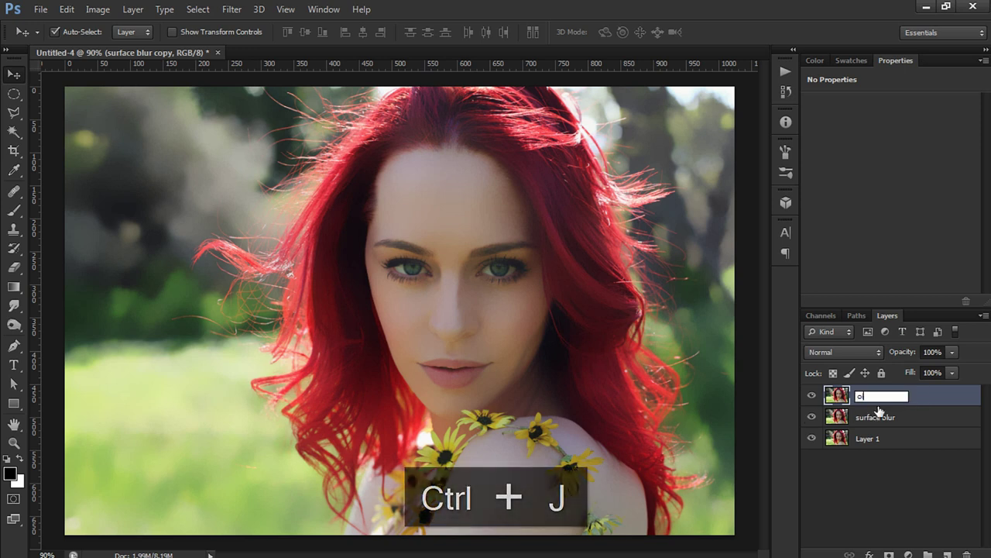
pyautogui.write('fect')
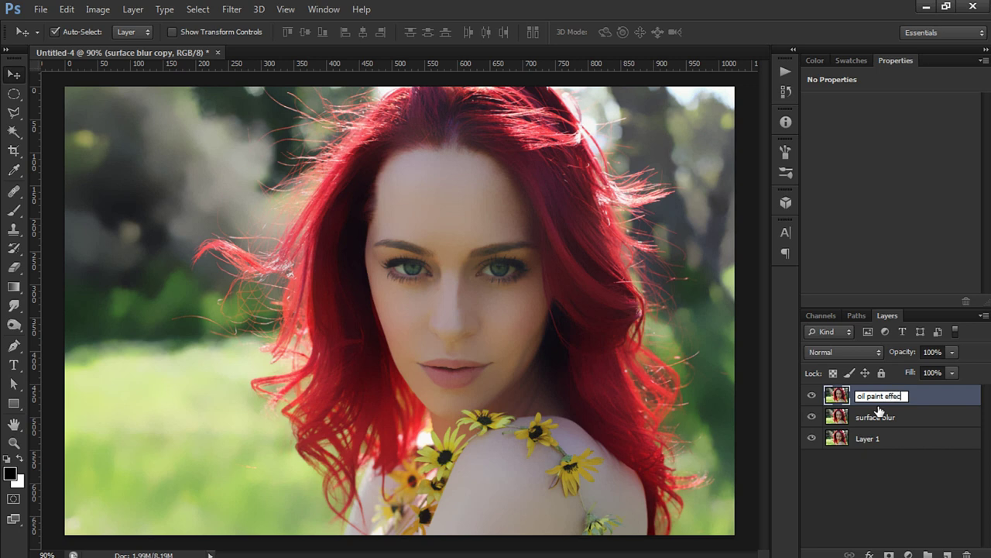
pyautogui.press('Return')
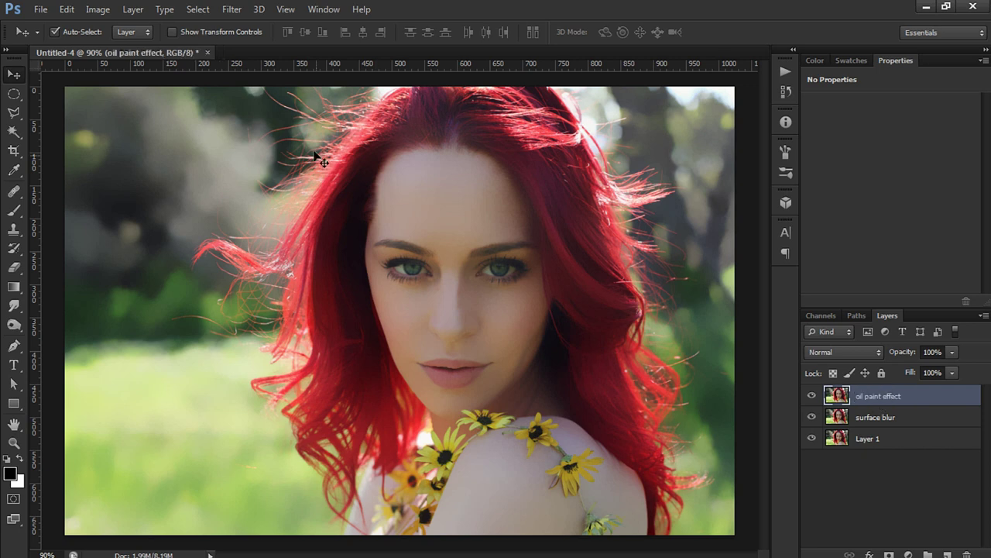
# Apply the Oil Paint filter with stylization 3.07, cleanliness 3.1, scale 0.1, bristle detail 0, angular direction 0 and shine 0
pyautogui.click(231, 9)
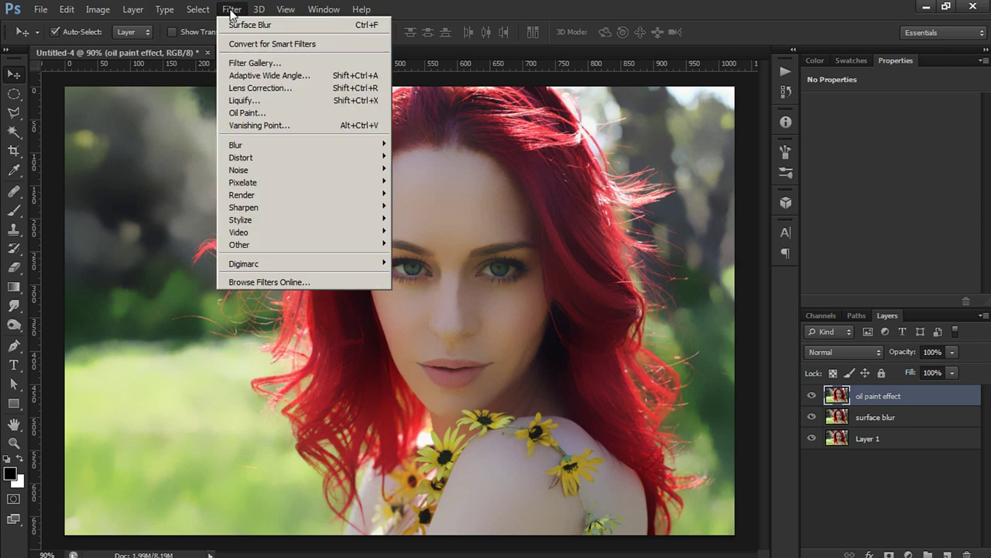
pyautogui.click(269, 114)
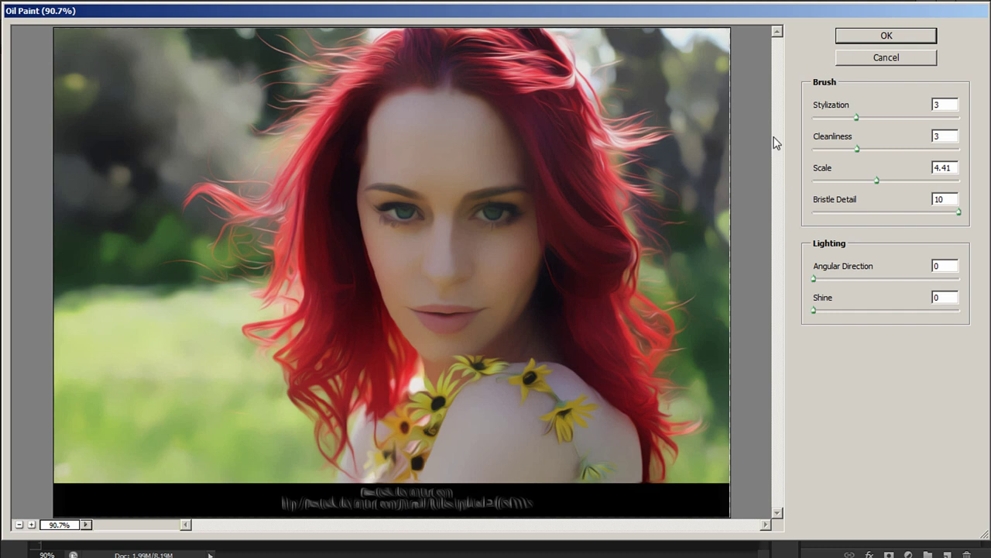
pyautogui.click(857, 118)
pyautogui.moveTo(856, 151); pyautogui.dragTo(733, 186)
pyautogui.moveTo(960, 213)
pyautogui.mouseDown()
pyautogui.moveTo(804, 219)
pyautogui.moveTo(978, 213)
pyautogui.moveTo(951, 217)
pyautogui.mouseUp()
pyautogui.moveTo(845, 220); pyautogui.dragTo(741, 259)
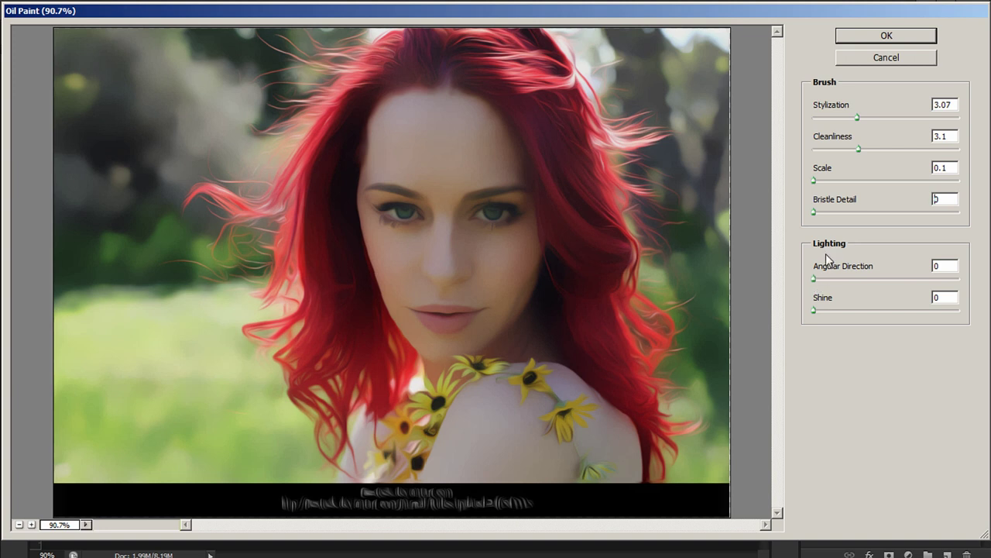
pyautogui.press('Tab')
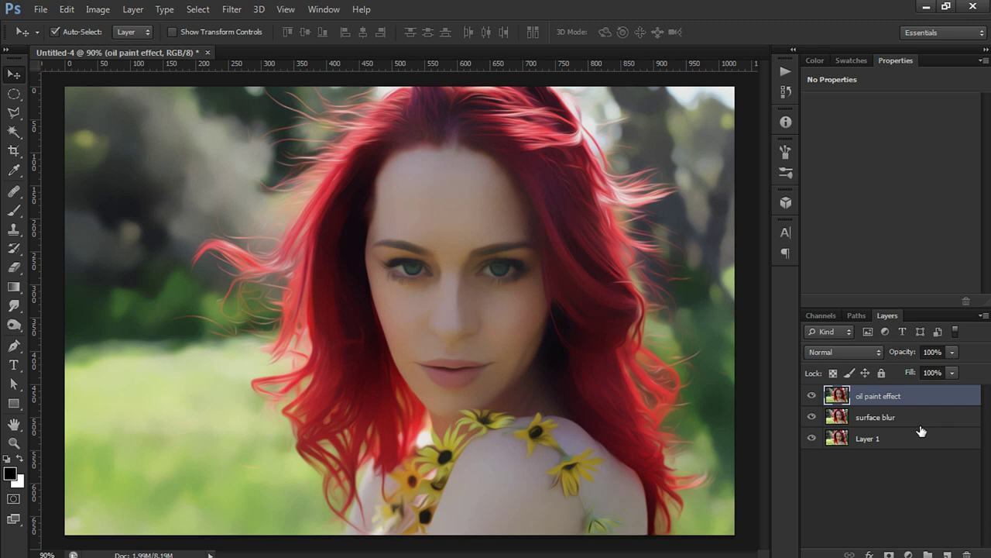
# Stamp all visible layers into a new layer above the oil paint effect layer and duplicate it
pyautogui.hotkey('ctrl', 'shift', 'alt', 'e')
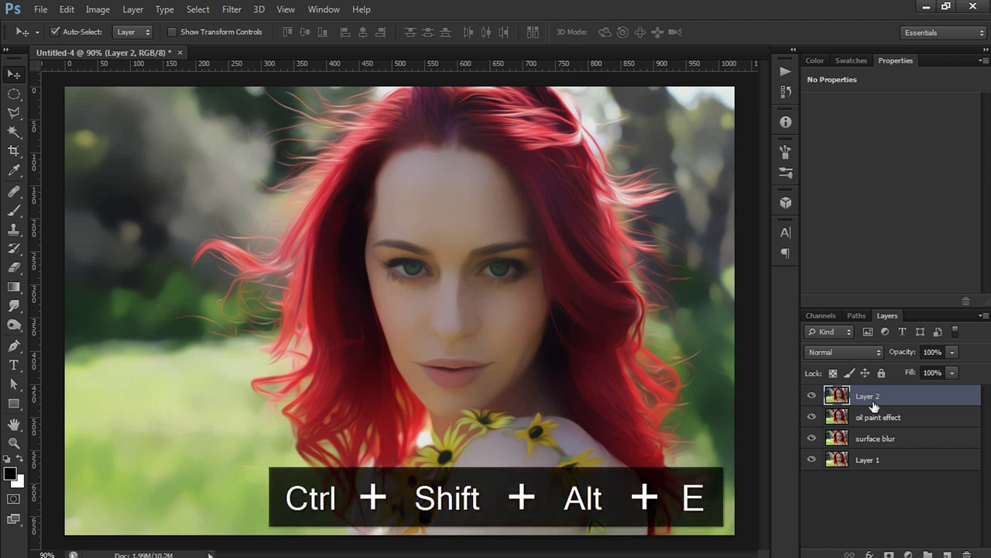
pyautogui.hotkey('ctrl', 'j')
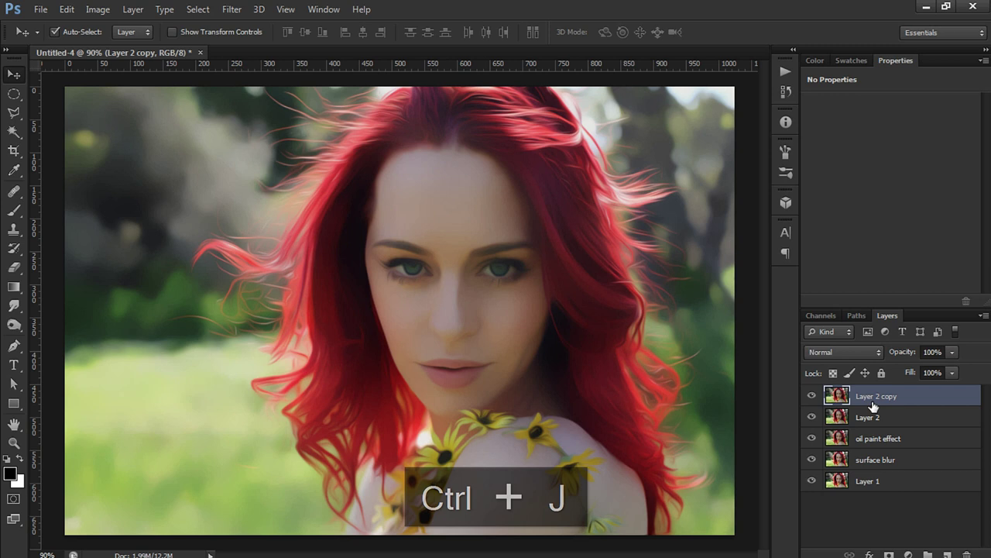
# Set the blend mode of Layer 2 copy to Vivid Light and invert its colours
pyautogui.click(852, 354)
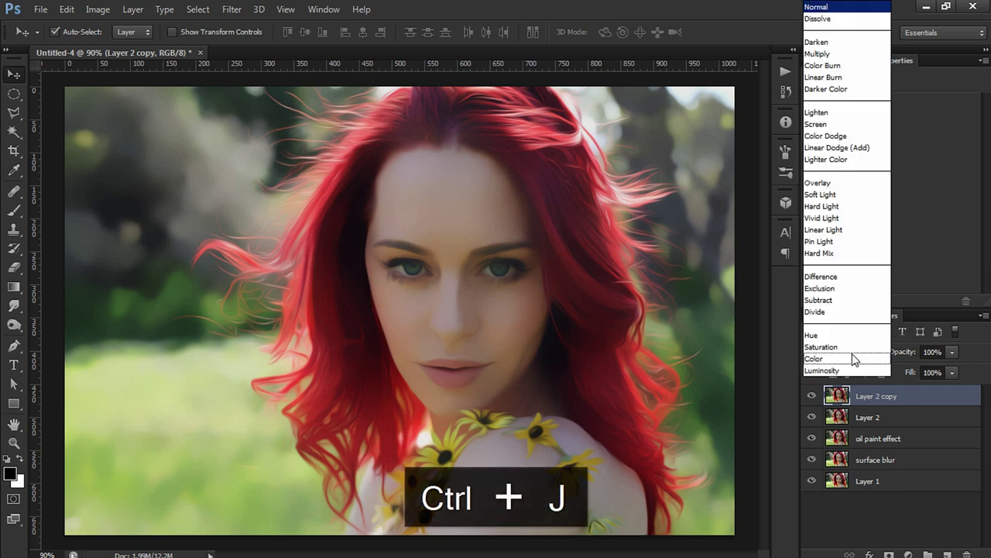
pyautogui.click(842, 218)
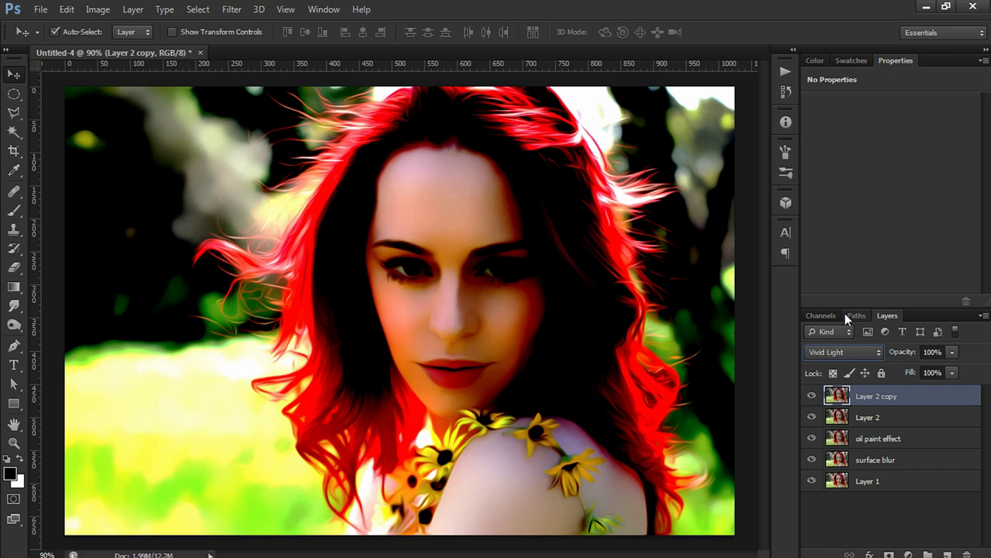
pyautogui.hotkey('ctrl', 'i')
# Apply a Gaussian Blur with a 3.5-pixel radius to the inverted Layer 2 copy
pyautogui.click(233, 10)
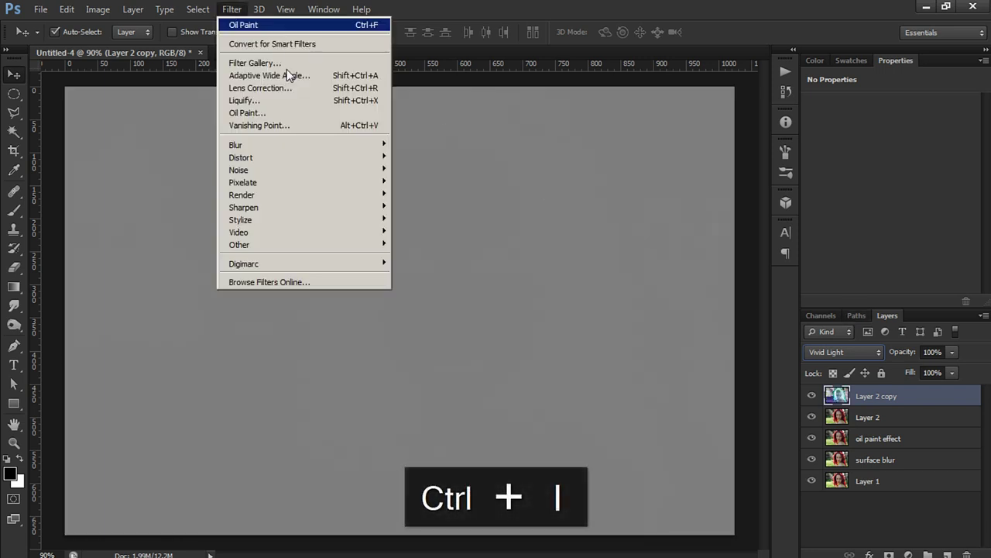
pyautogui.moveTo(310, 147)
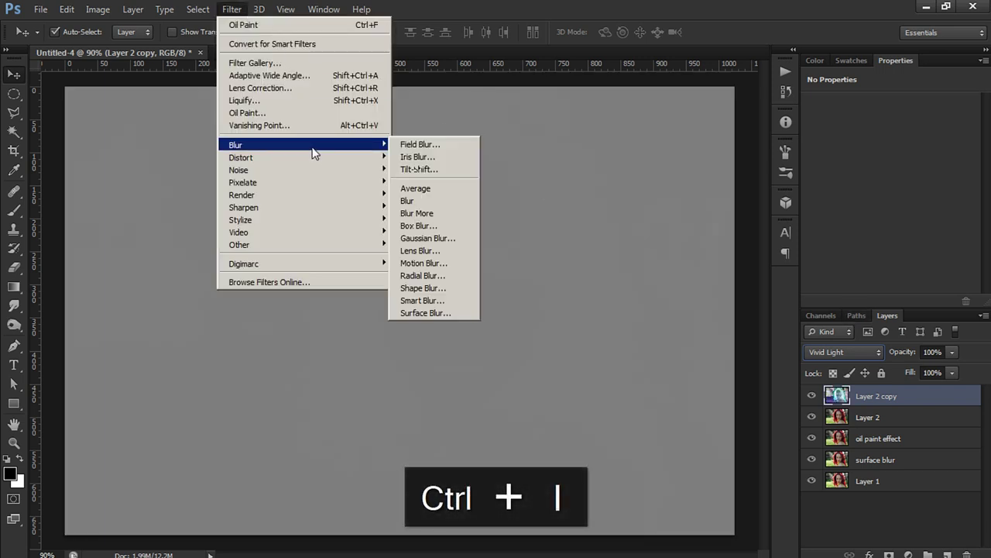
pyautogui.click(445, 243)
pyautogui.moveTo(416, 323); pyautogui.dragTo(418, 326)
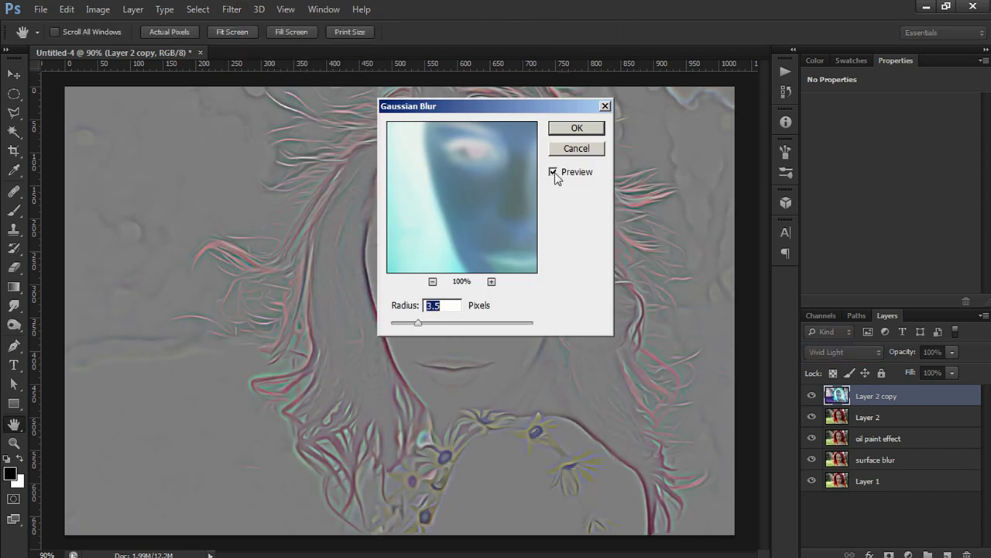
pyautogui.click(577, 130)
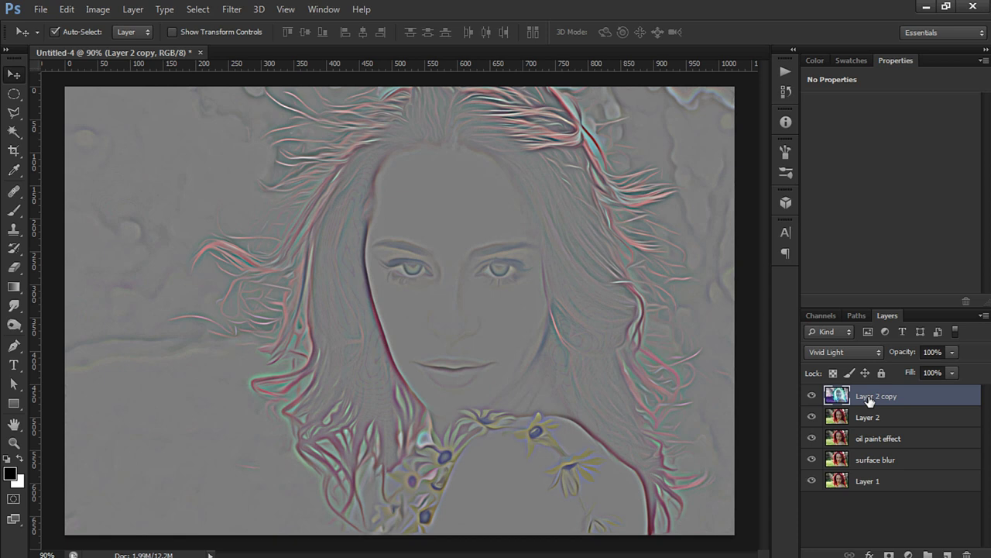
# Stamp all visible layers into a new layer on top and delete Layer 2 copy
pyautogui.hotkey('ctrl', 'shift', 'alt', 'e')
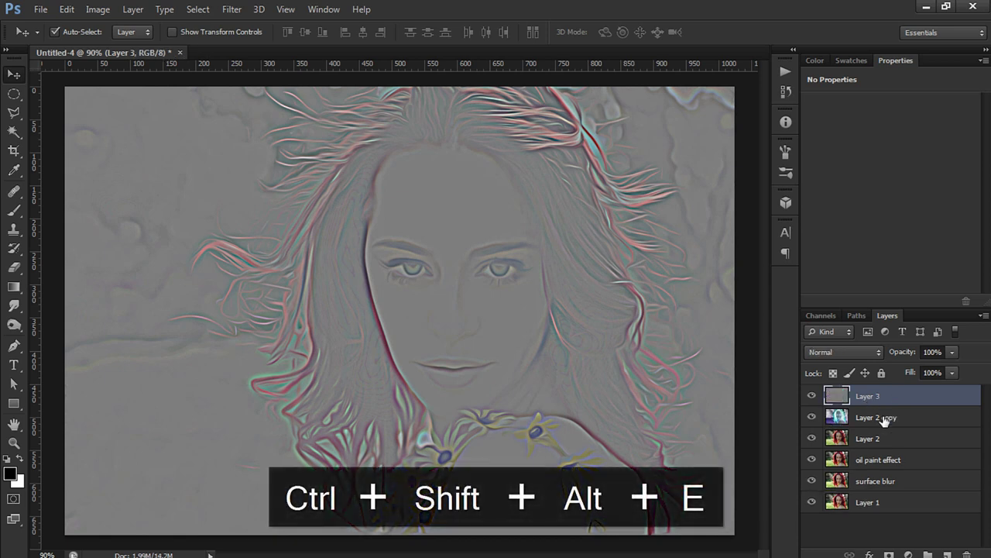
pyautogui.click(886, 421)
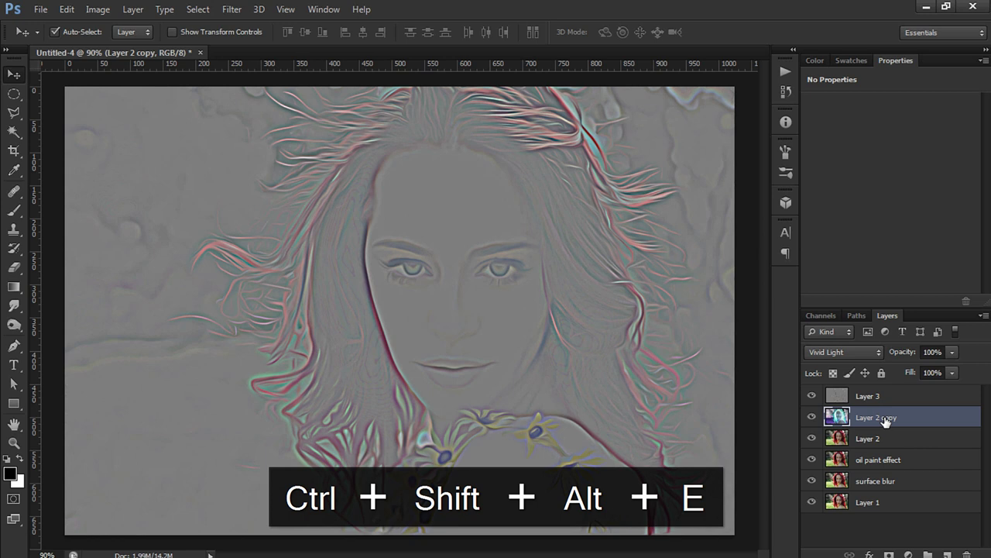
pyautogui.press('Delete')
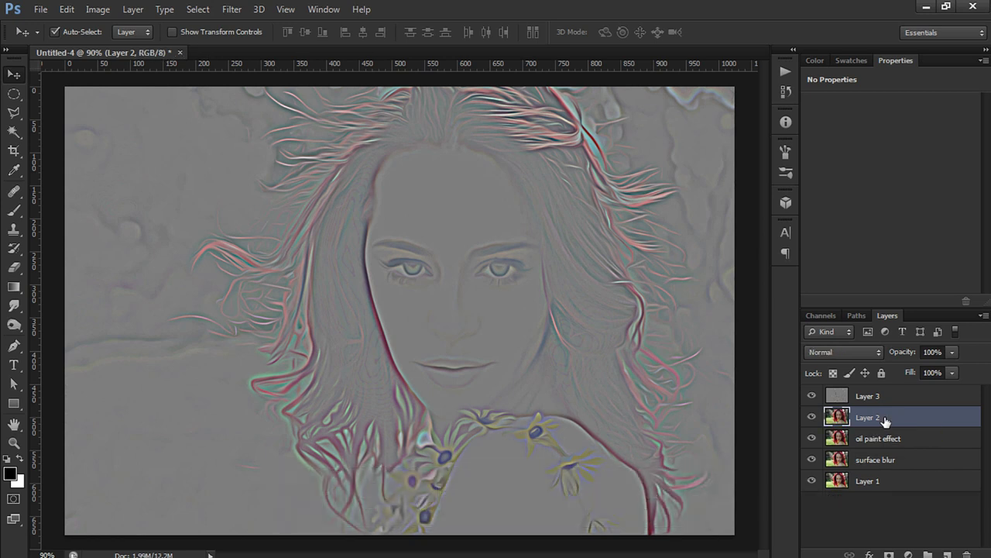
# Desaturate Layer 3 and set its blend mode to Overlay
pyautogui.click(880, 397)
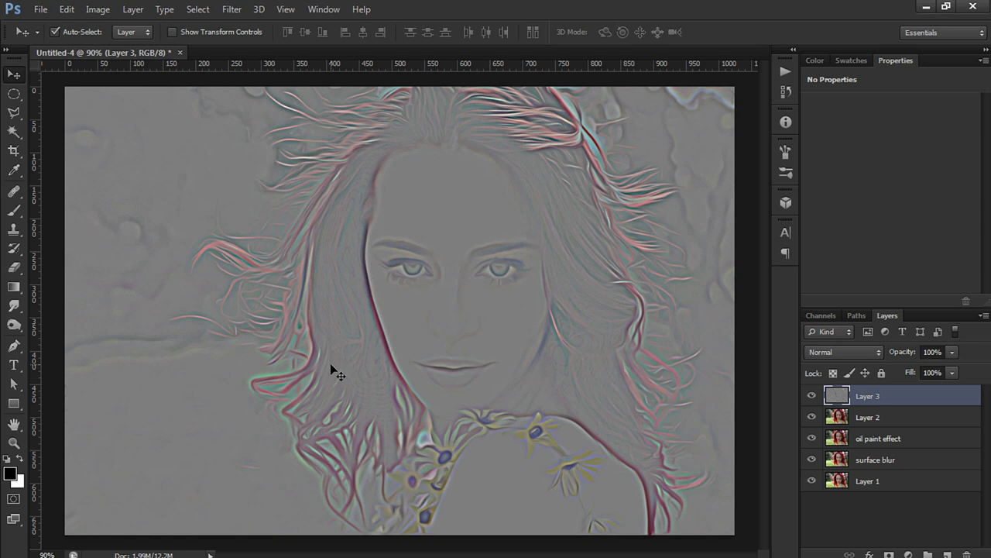
pyautogui.hotkey('ctrl', 'shift', 'u')
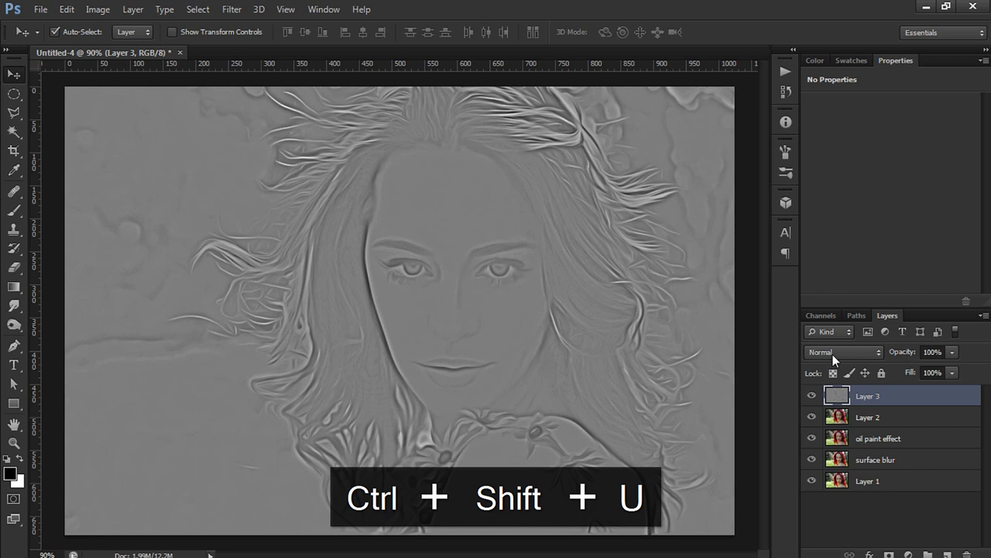
pyautogui.click(835, 355)
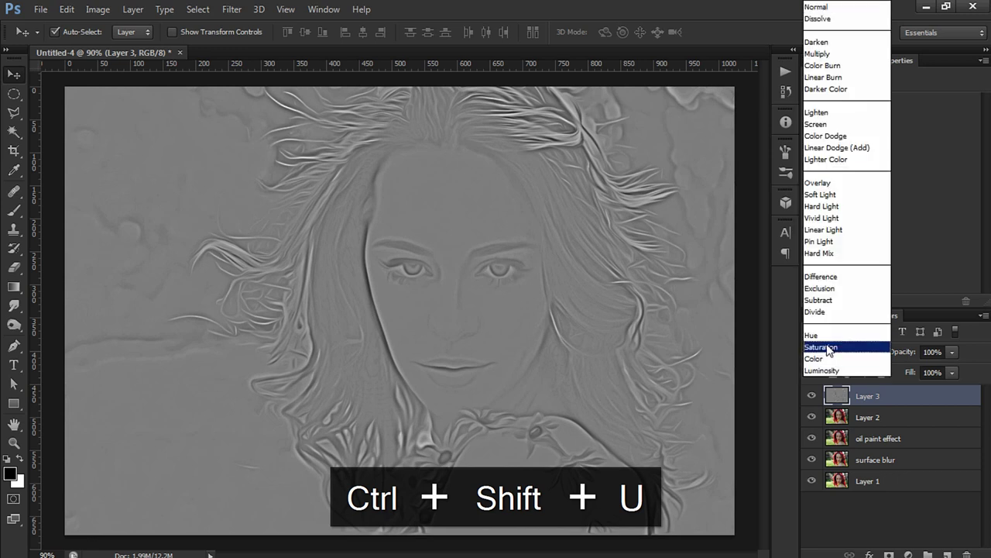
pyautogui.click(825, 184)
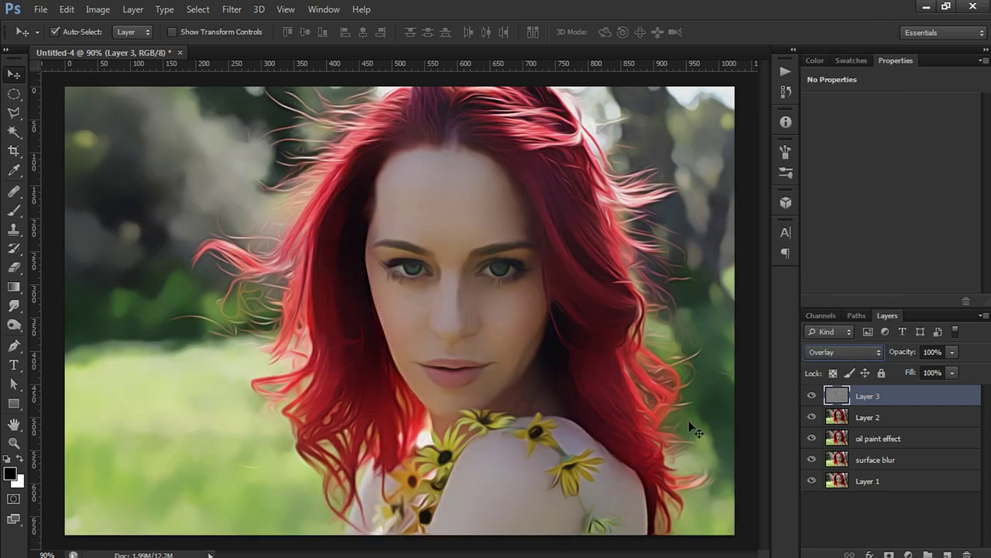
# Toggle the visibility of Layer 3 several times to compare the image with and without the overlay
pyautogui.click(811, 397)
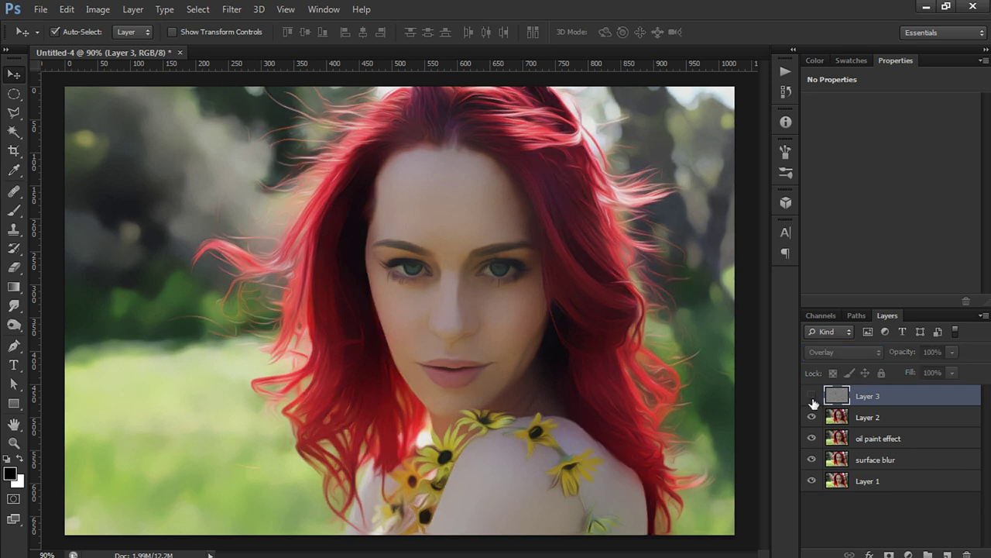
pyautogui.click(812, 398)
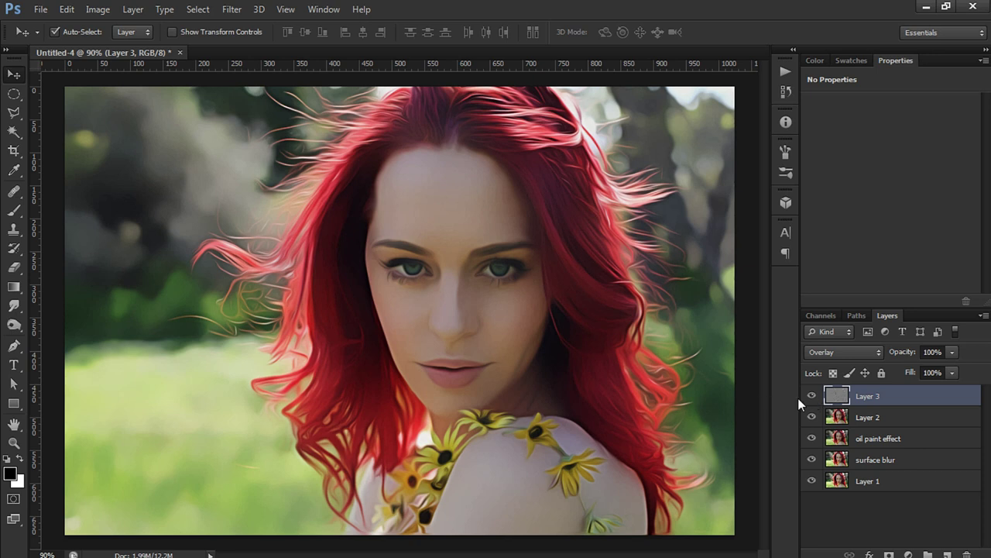
pyautogui.click(812, 397)
pyautogui.click(812, 397)
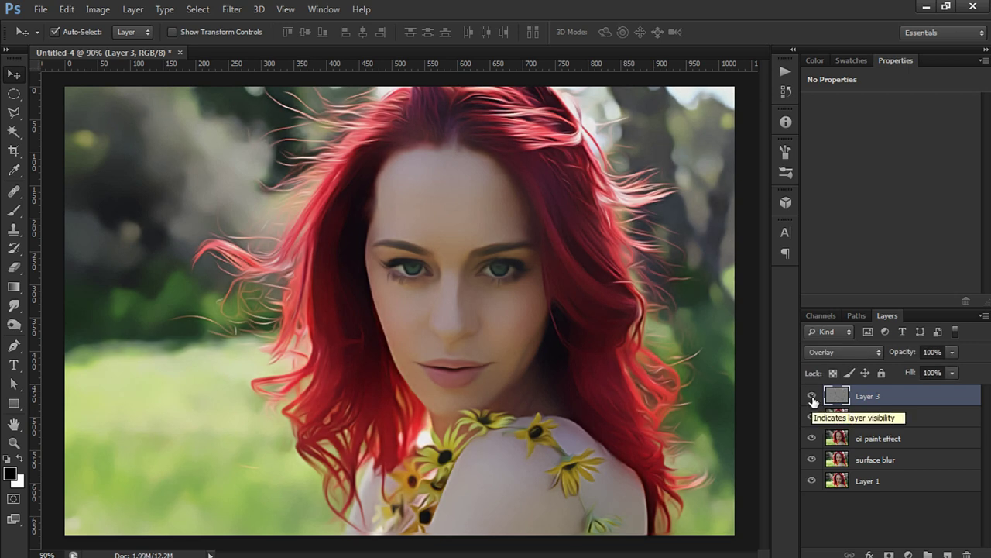
pyautogui.click(812, 397)
pyautogui.click(811, 398)
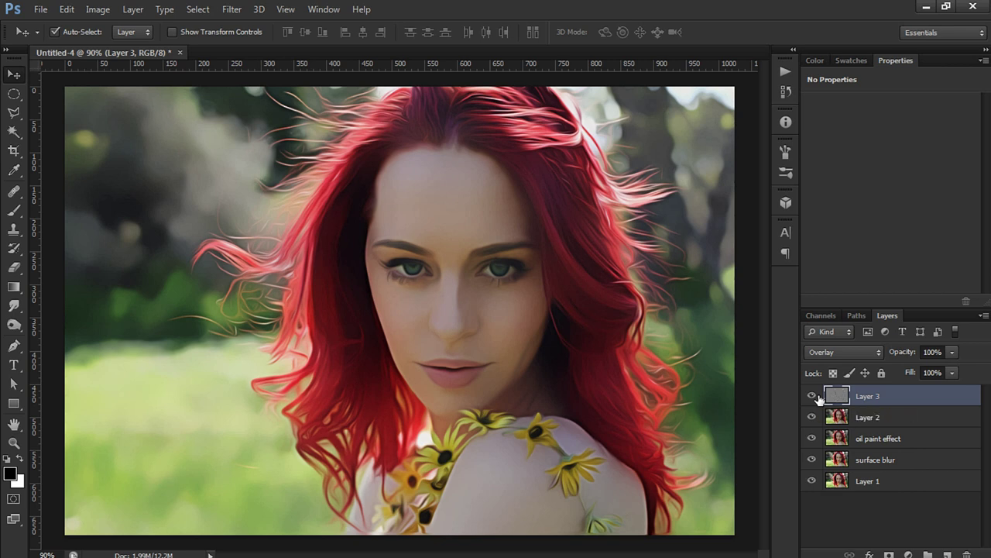
# Duplicate Layer 3 three times to strengthen the overlay detail
pyautogui.hotkey('ctrl', 'j')
pyautogui.hotkey('ctrl', 'j')
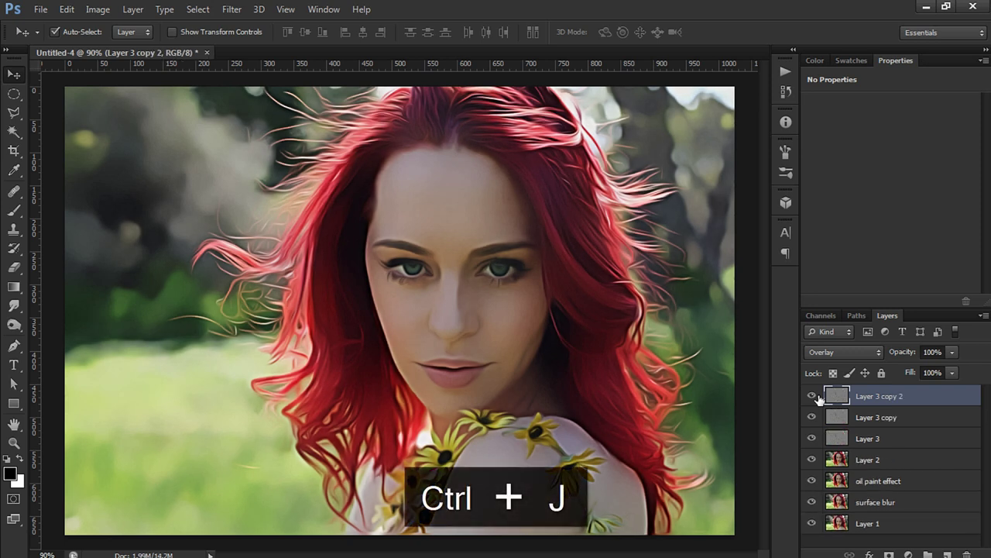
pyautogui.hotkey('ctrl', 'j')
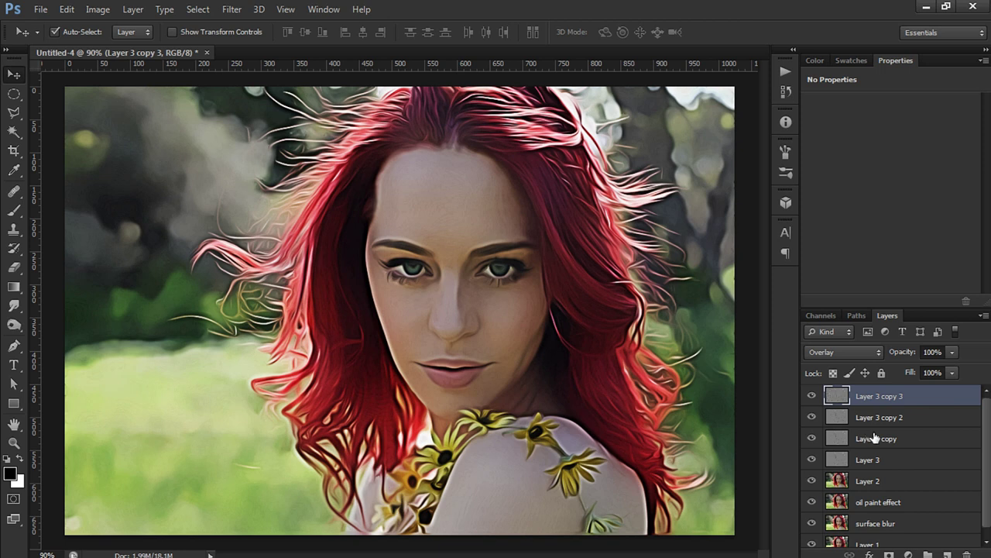
# Group Layer 3 and its three copies as "details" and set the group's opacity to 50%
pyautogui.keyDown('shift'); pyautogui.click(914, 461); pyautogui.keyUp('shift')
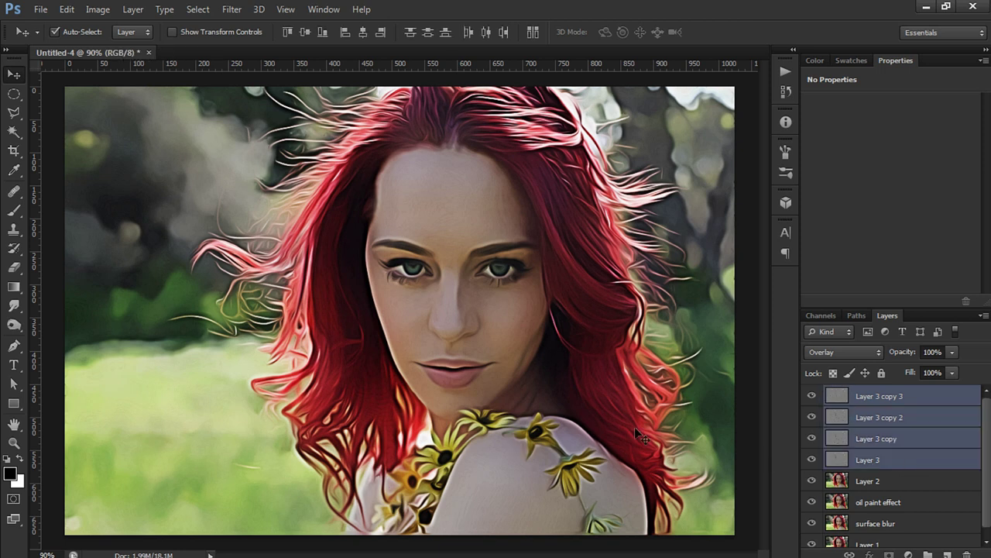
pyautogui.hotkey('ctrl', 'g')
pyautogui.doubleClick(868, 394)
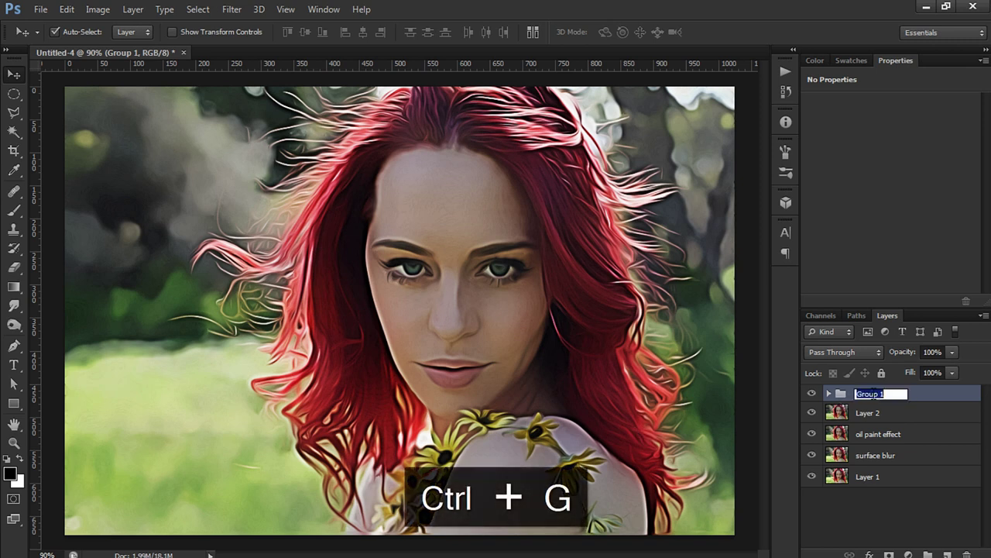
pyautogui.write('details')
pyautogui.press('Return')
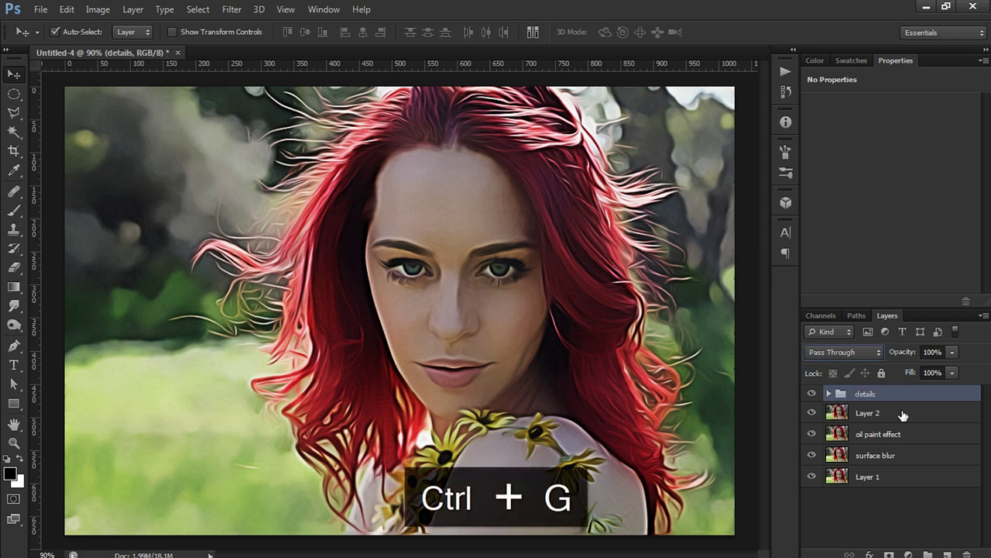
pyautogui.moveTo(905, 353); pyautogui.dragTo(867, 361)
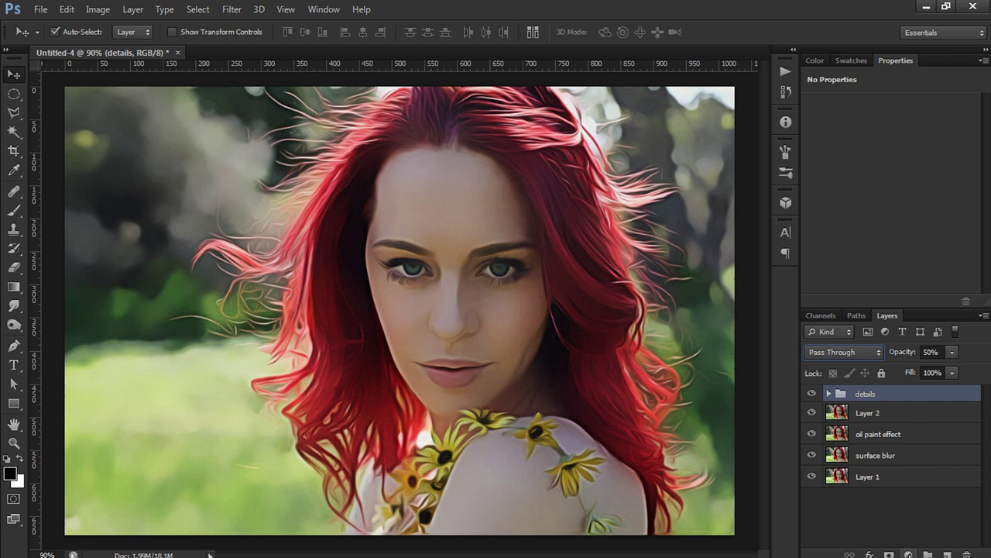
# Add a Color Lookup adjustment layer above the details group using the filmstock_50.3dl 3DLUT file
pyautogui.click(909, 554)
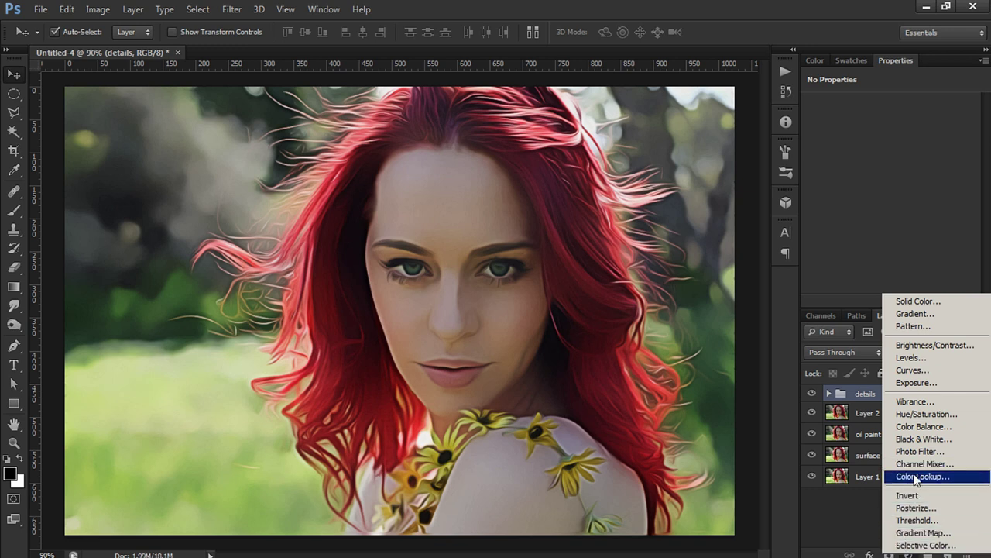
pyautogui.click(939, 477)
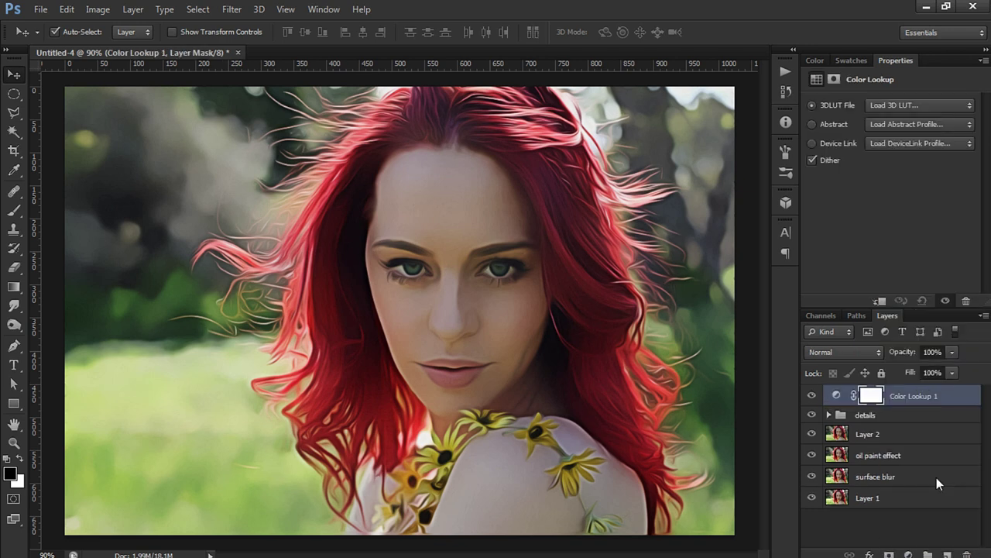
pyautogui.click(890, 106)
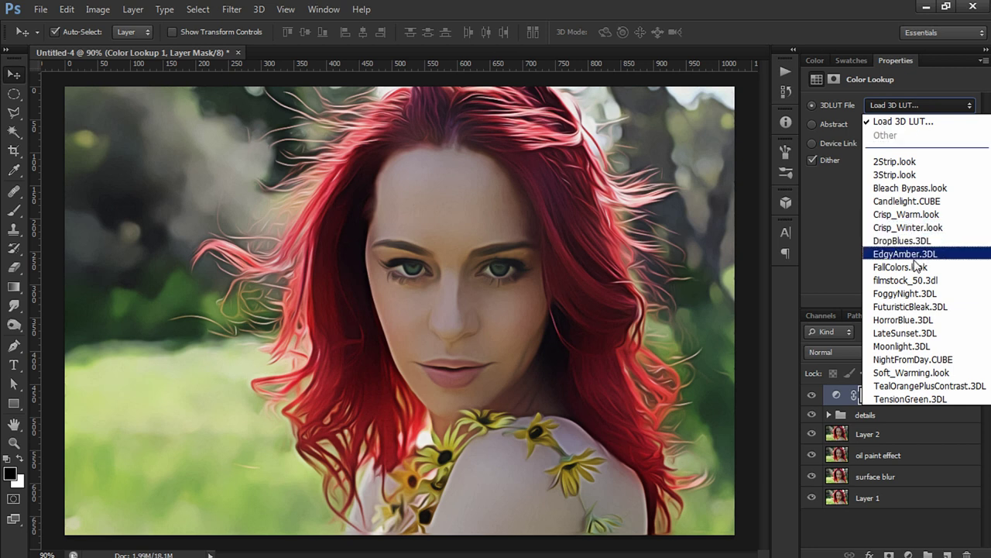
pyautogui.click(902, 281)
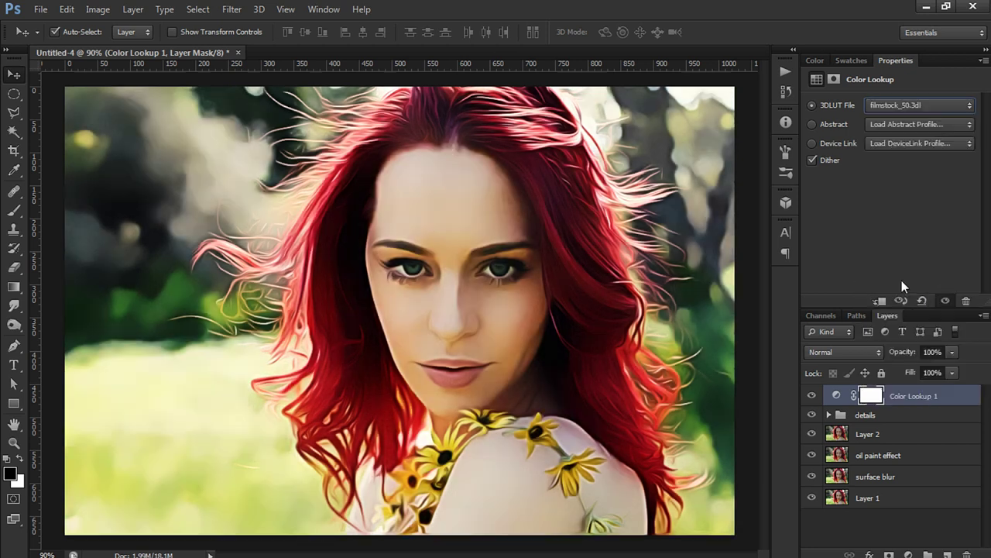
# Set the Color Lookup layer's blend mode to Overlay and its opacity to 40%
pyautogui.moveTo(901, 356); pyautogui.dragTo(863, 362)
pyautogui.click(854, 354)
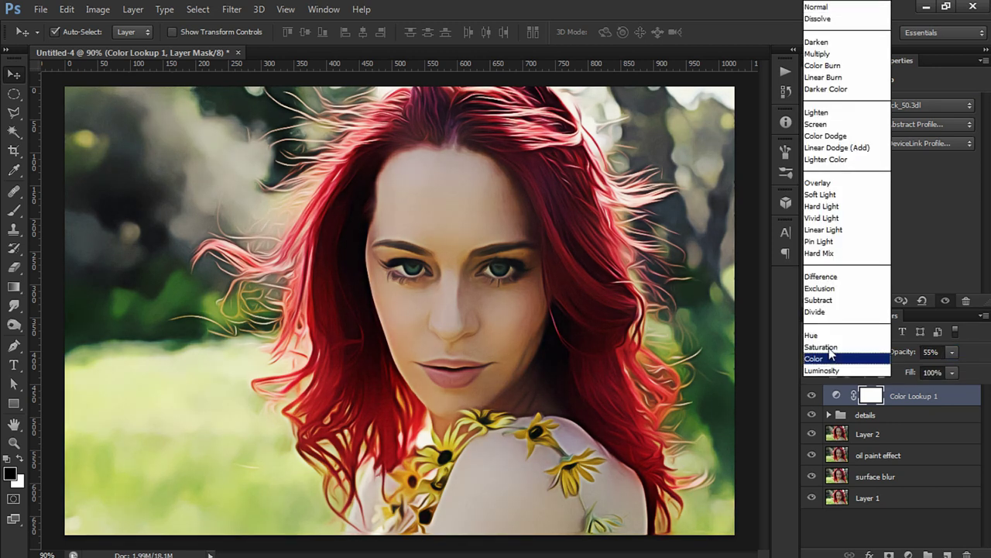
pyautogui.click(828, 185)
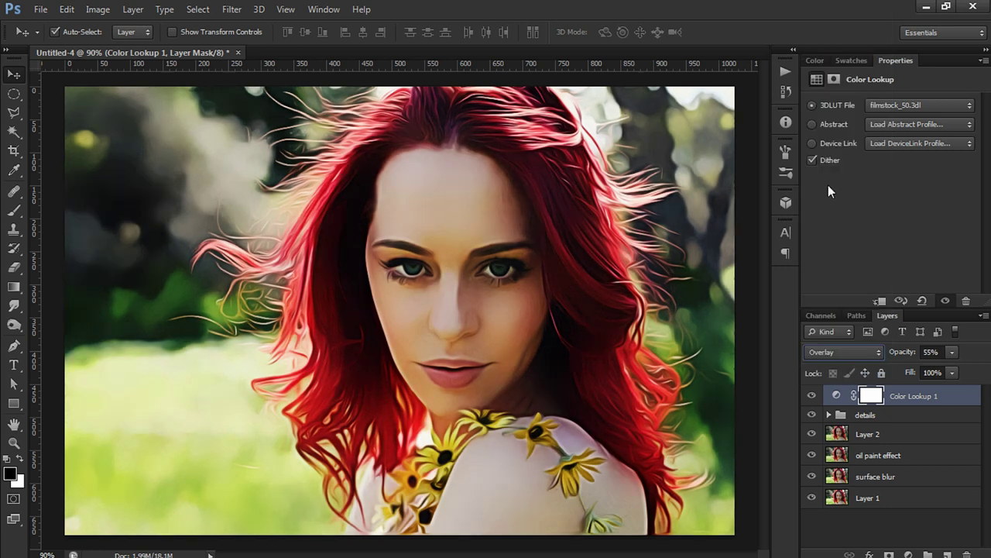
pyautogui.moveTo(905, 357); pyautogui.dragTo(891, 361)
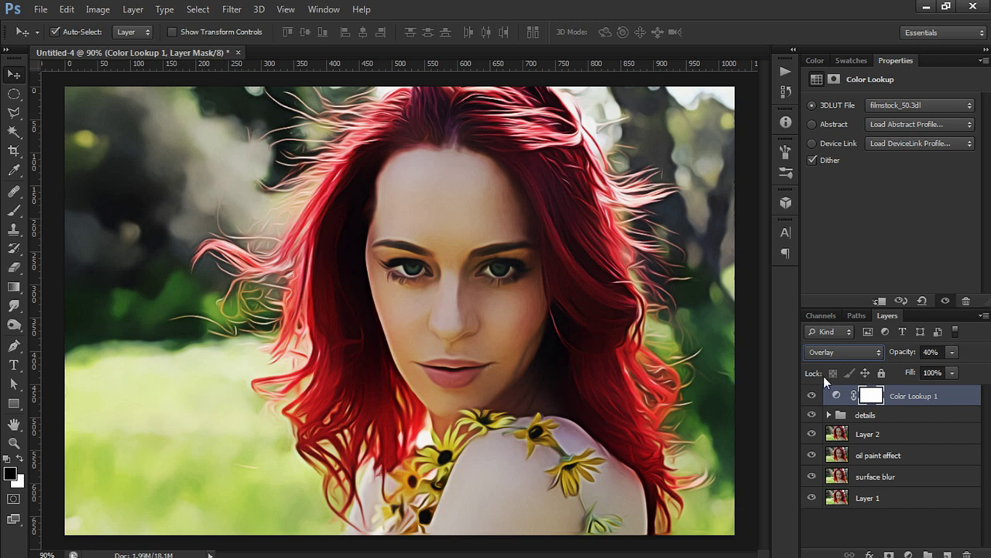
# Stop recording the action and delete its last two "Set current layer" steps
pyautogui.click(786, 73)
pyautogui.moveTo(768, 282)
pyautogui.mouseDown()
pyautogui.moveTo(764, 101)
pyautogui.moveTo(765, 307)
pyautogui.mouseUp()
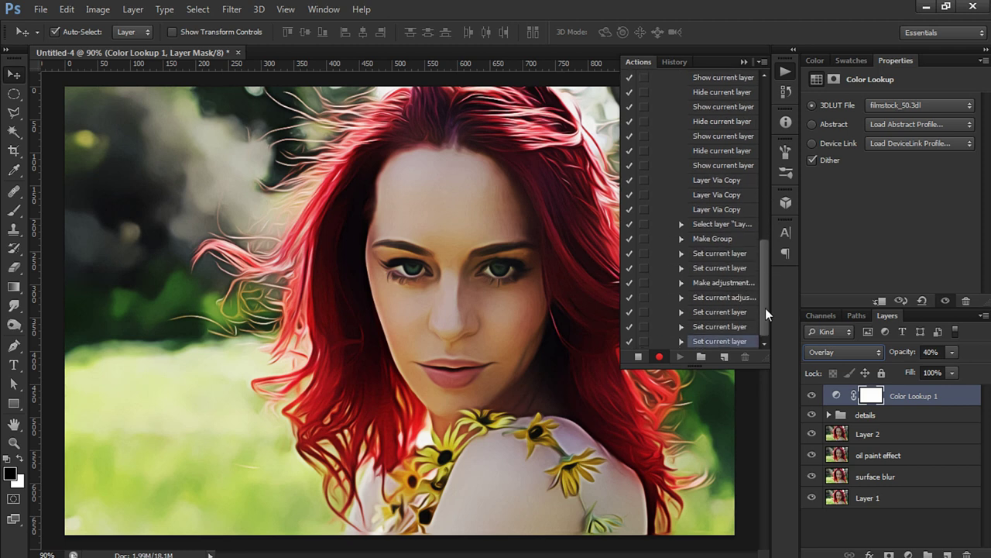
pyautogui.click(638, 356)
pyautogui.click(746, 358)
pyautogui.click(438, 218)
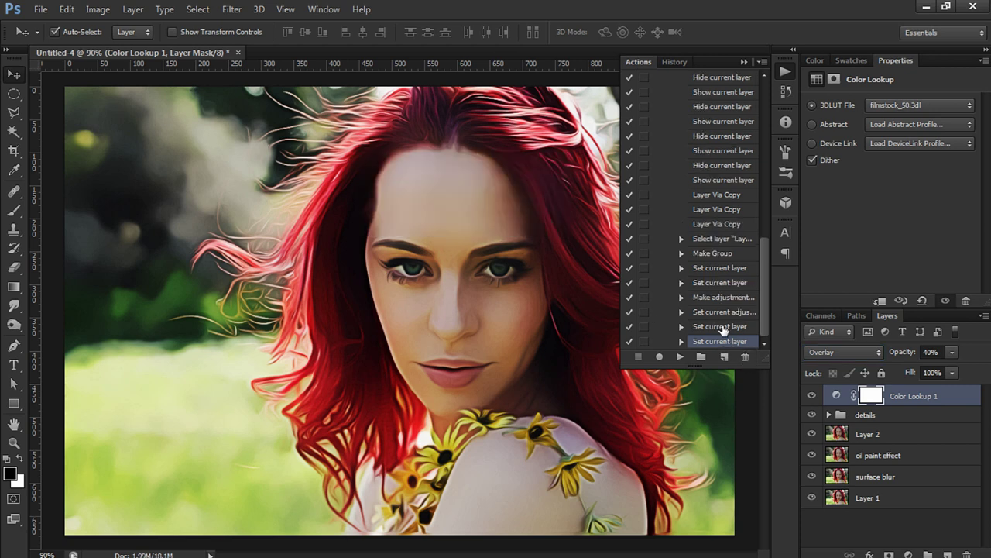
pyautogui.click(744, 358)
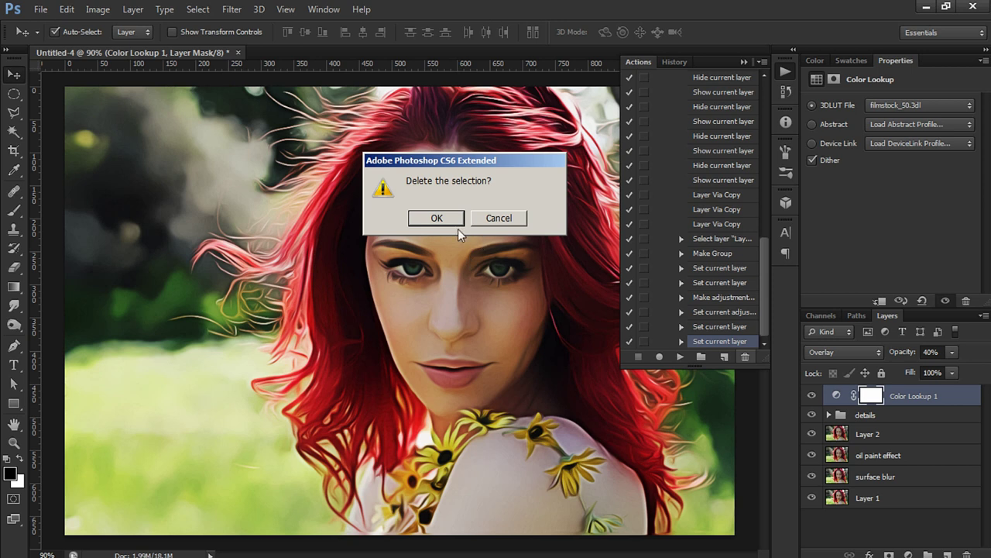
pyautogui.click(452, 220)
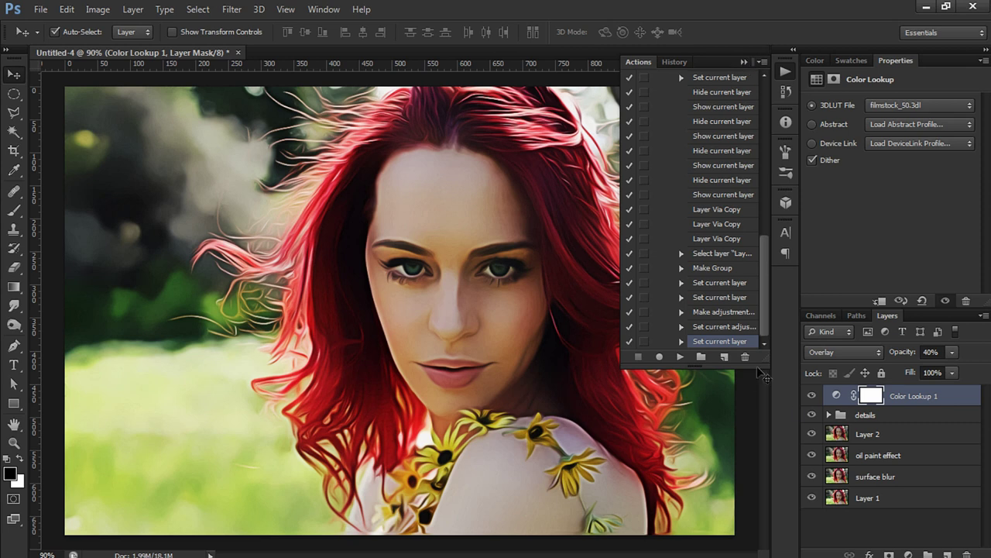
pyautogui.click(745, 62)
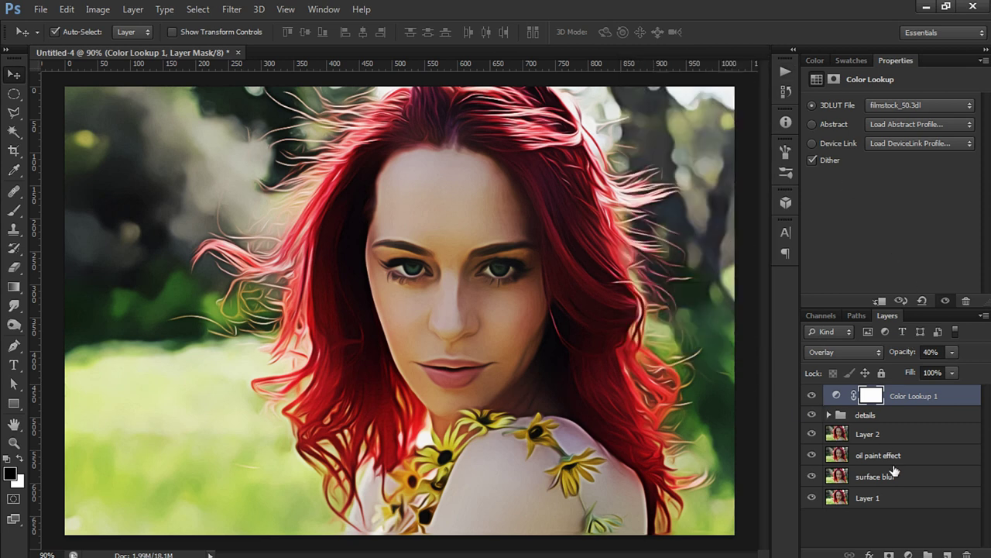
# Show only Layer 1, hiding all other layers, to view the original photo
pyautogui.click(887, 498)
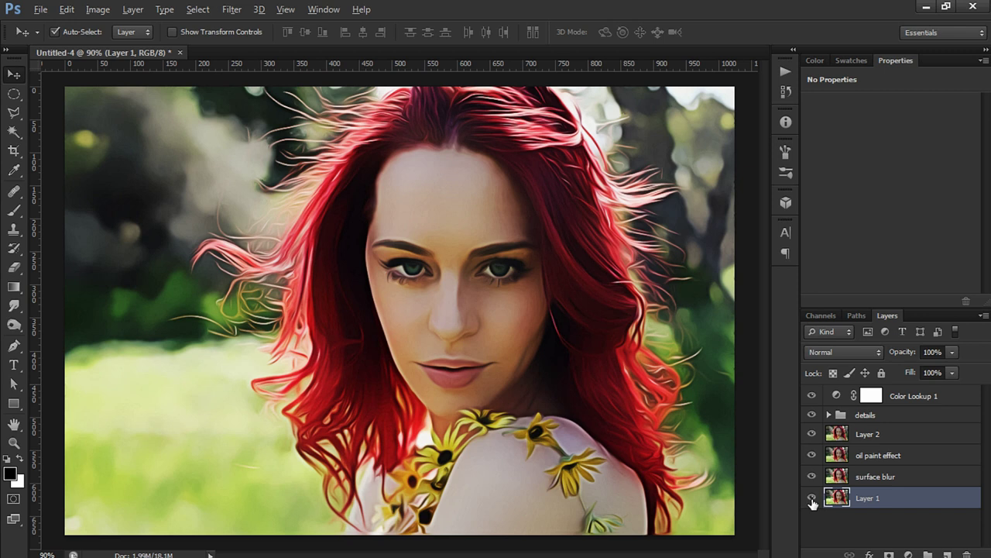
pyautogui.keyDown('alt'); pyautogui.click(811, 500); pyautogui.keyUp('alt')
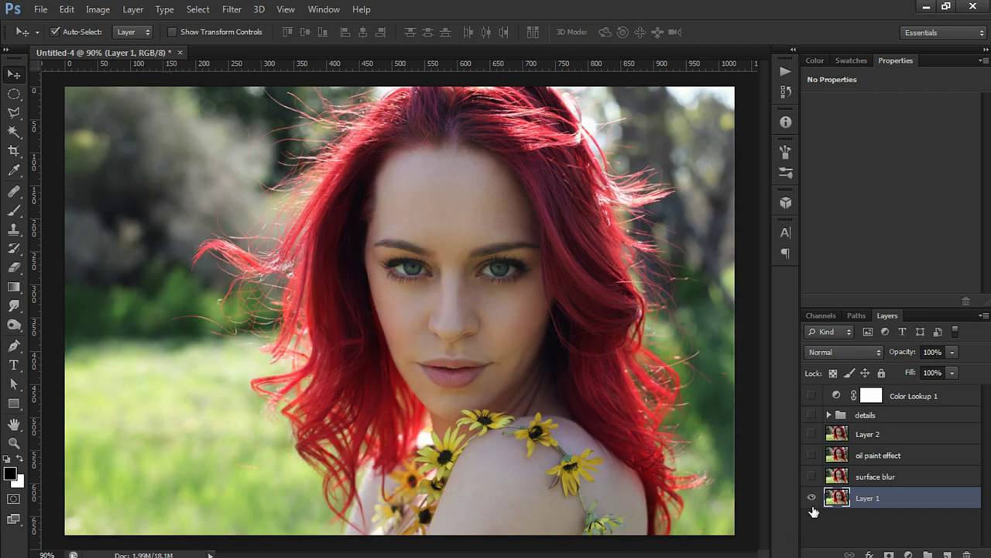
# Show all the hidden layers again to bring back the painted version of the portrait
pyautogui.keyDown('alt'); pyautogui.click(812, 498); pyautogui.keyUp('alt')
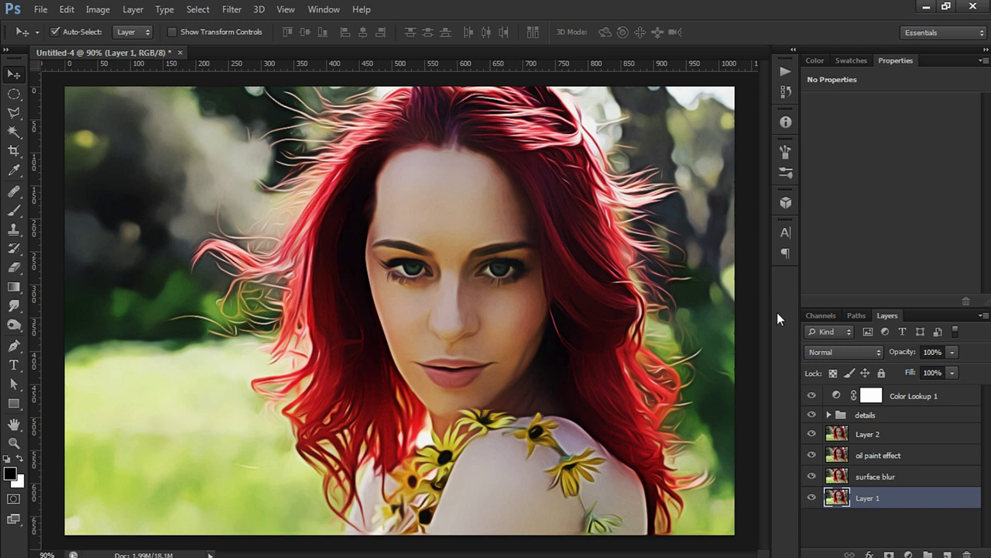
pyautogui.press('alt')
# Collapse the Paint effect action set and save it to the Desktop as an ATN file named Paint effect
pyautogui.click(782, 72)
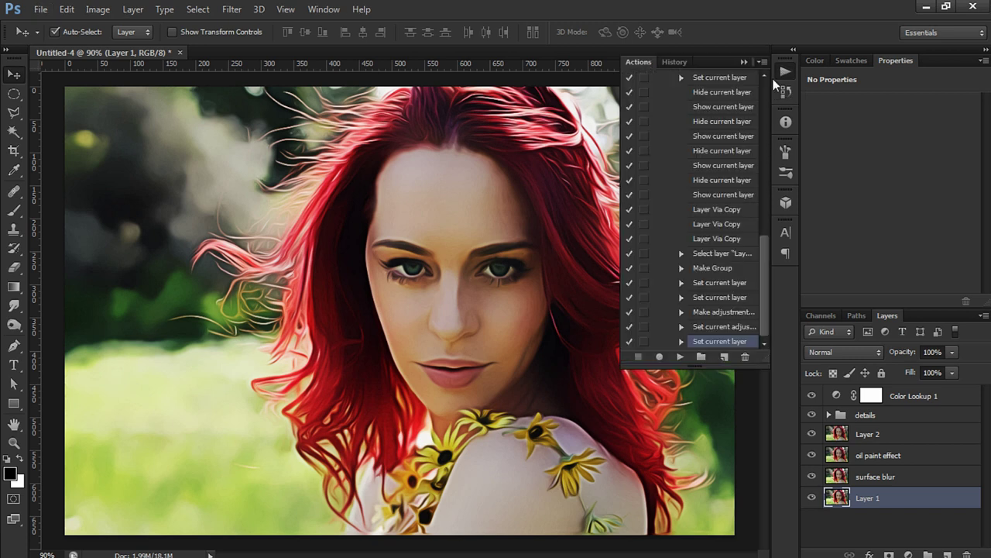
pyautogui.moveTo(763, 269); pyautogui.dragTo(764, 85)
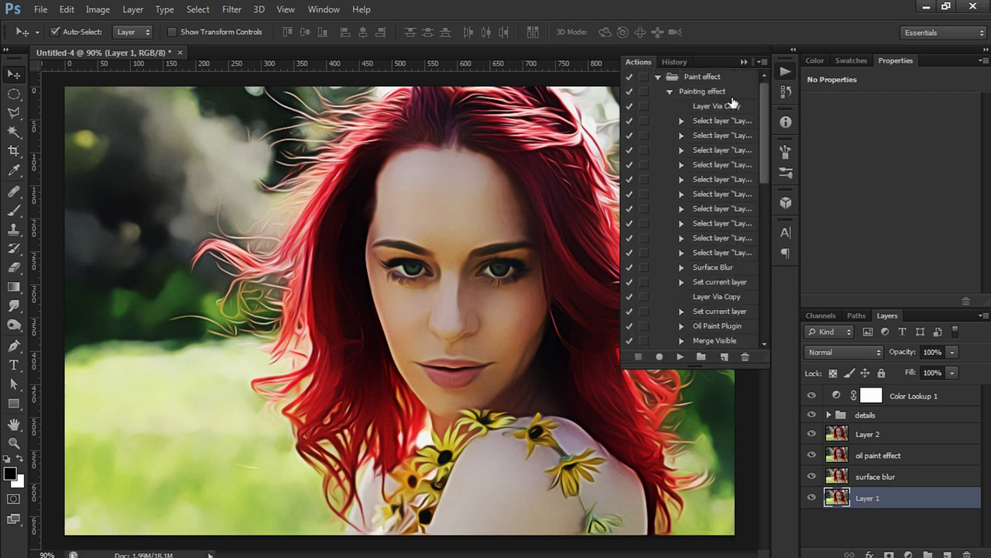
pyautogui.click(658, 76)
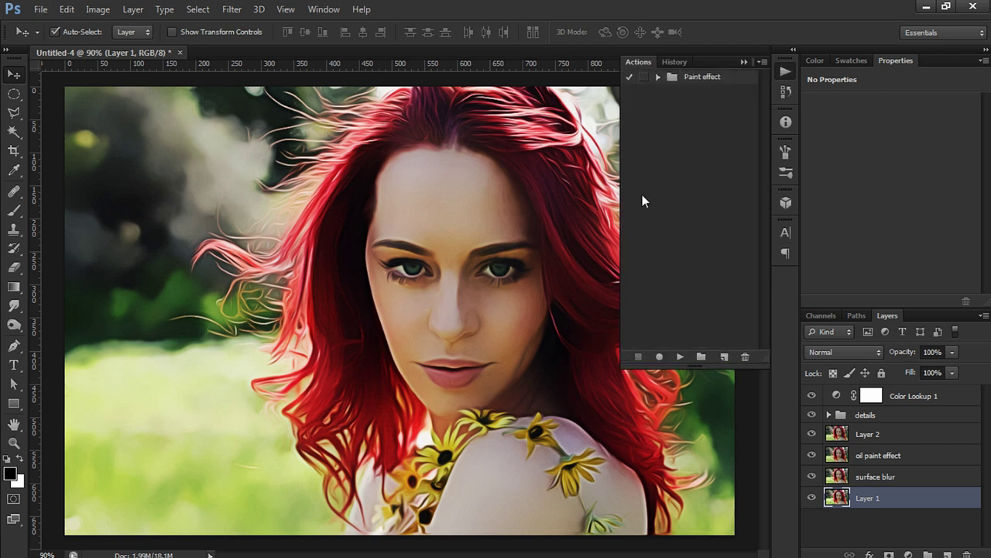
pyautogui.click(700, 79)
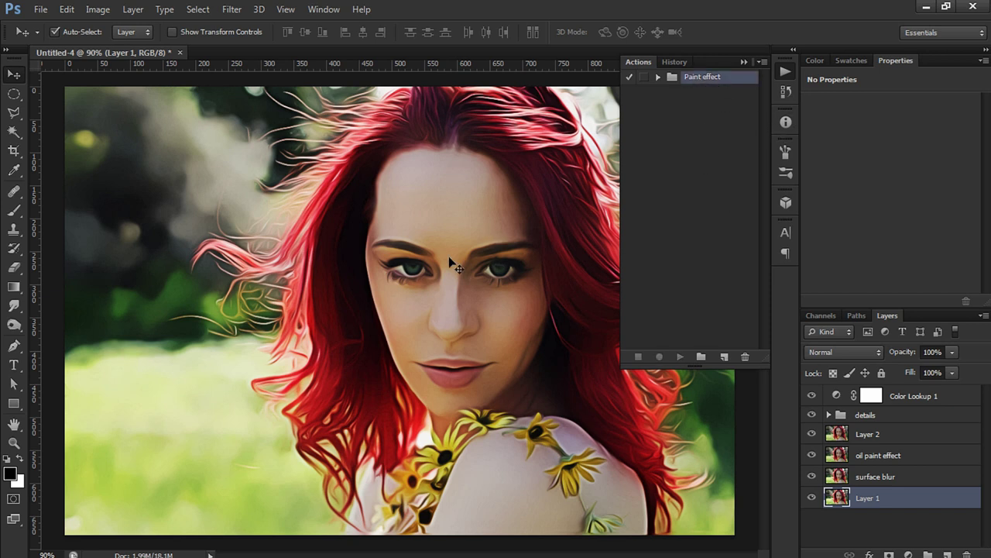
pyautogui.click(763, 62)
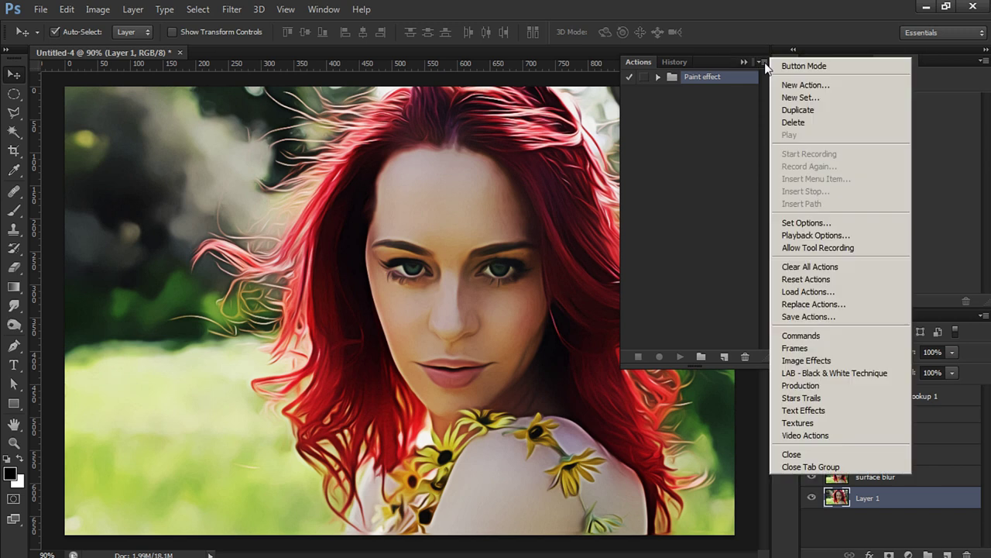
pyautogui.click(806, 316)
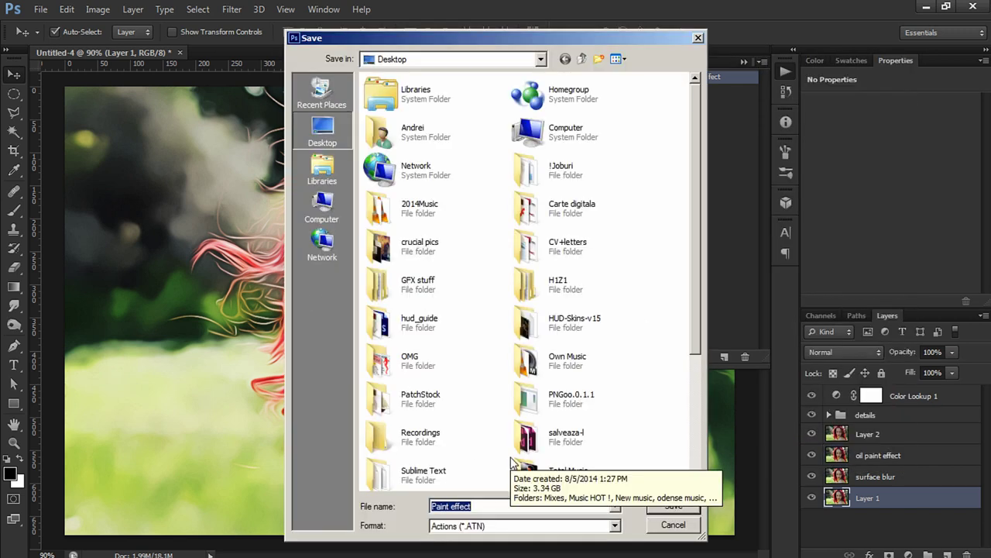
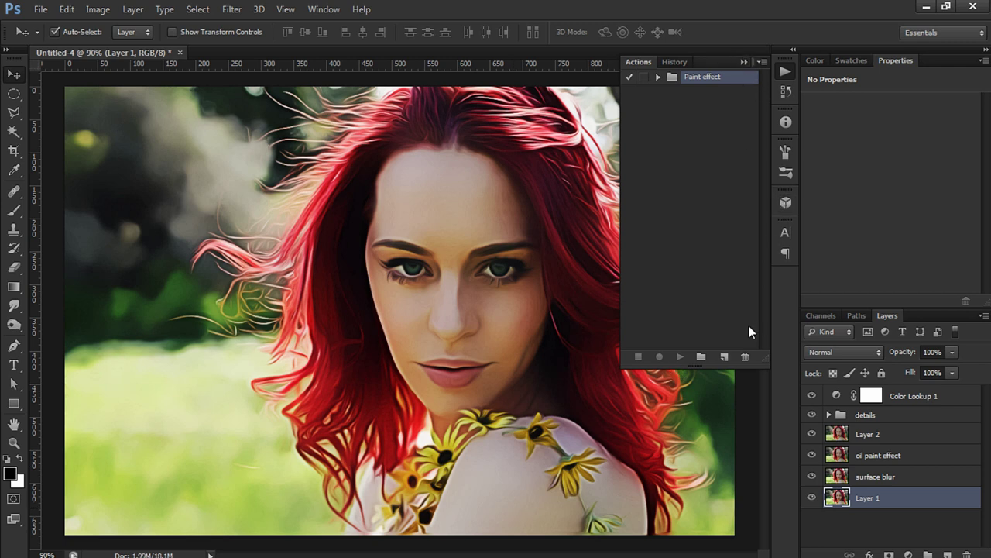
# Delete the Paint effect set from the list of loaded actions
pyautogui.click(745, 357)
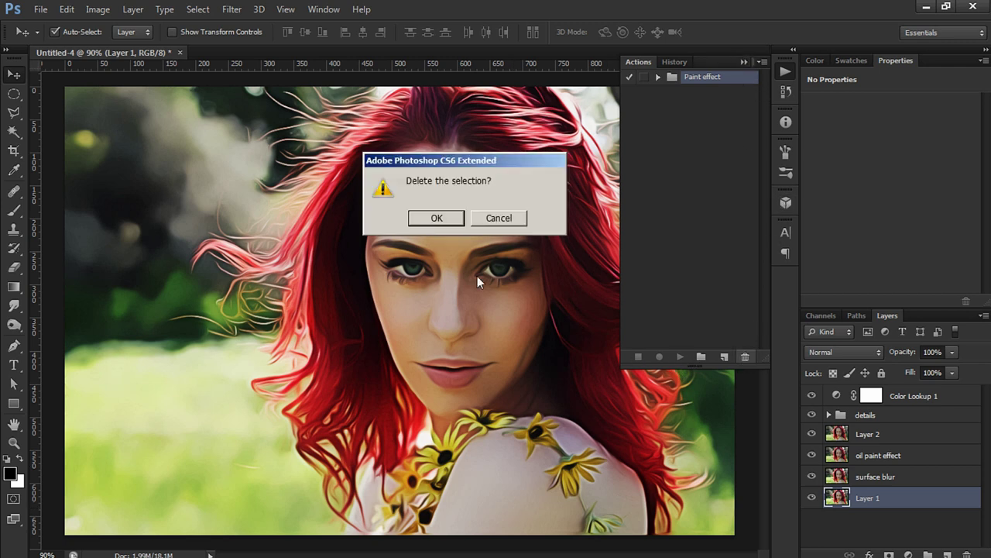
pyautogui.click(436, 218)
# Switch to the browser and copy the portrait photo of the woman resting her chin on her hands
pyautogui.hotkey('alt', 'Tab')
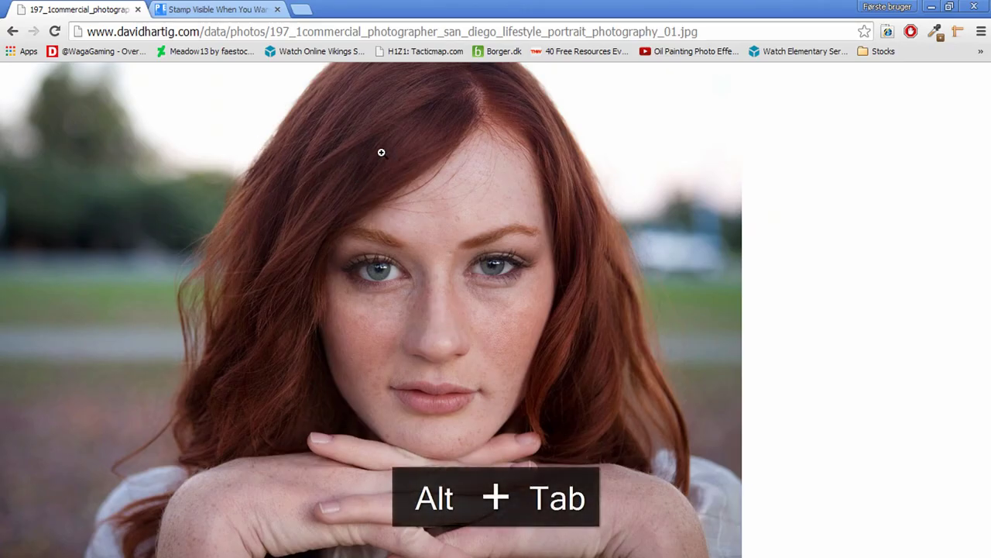
pyautogui.rightClick(382, 153)
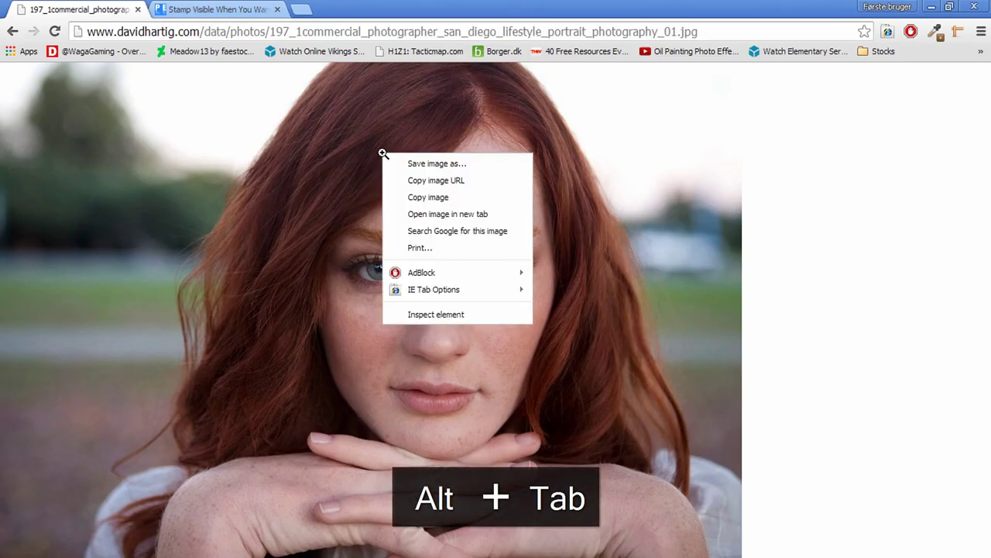
pyautogui.click(461, 198)
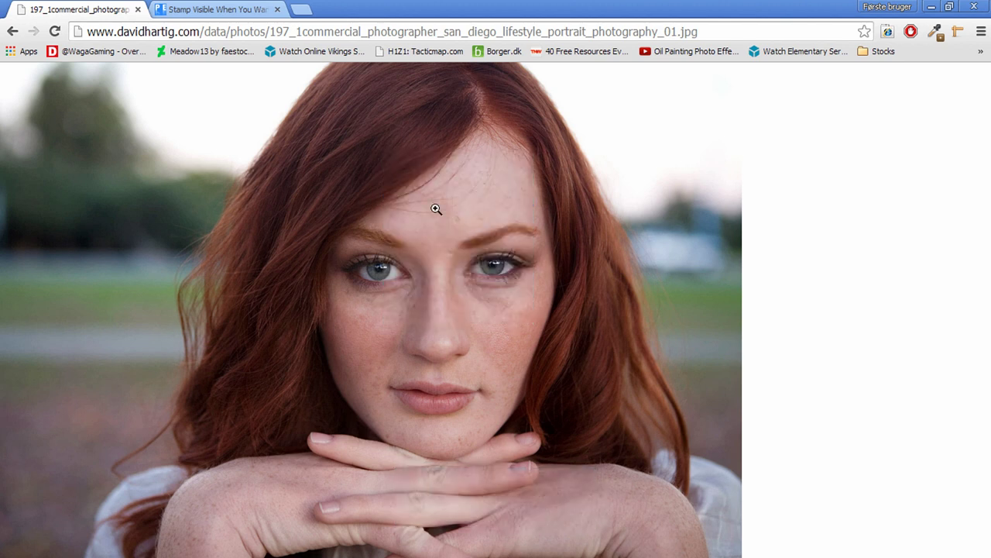
# Switch back to Photoshop, create a new 1800 x 1200 pixel document with a white background, and paste the copied portrait into it
pyautogui.hotkey('alt', 'Tab')
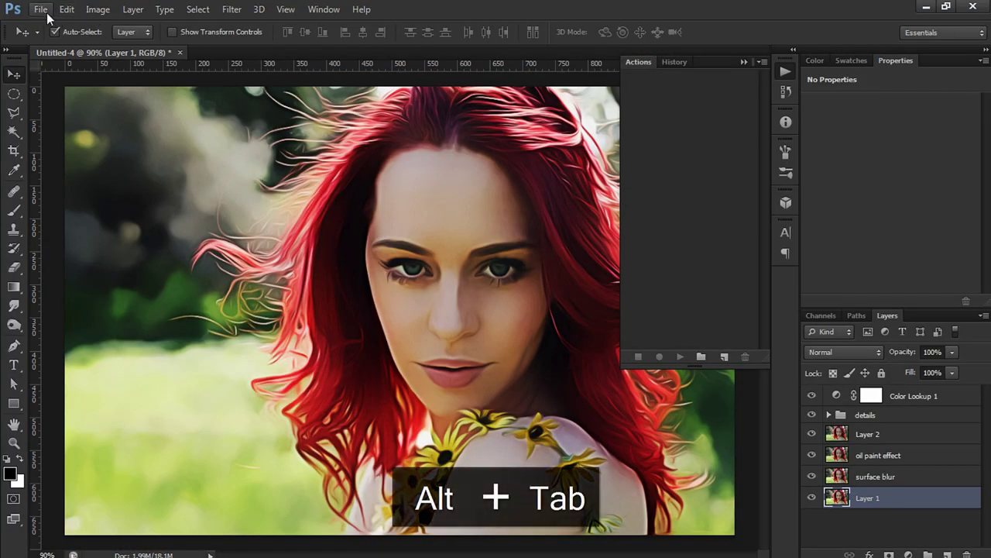
pyautogui.click(43, 13)
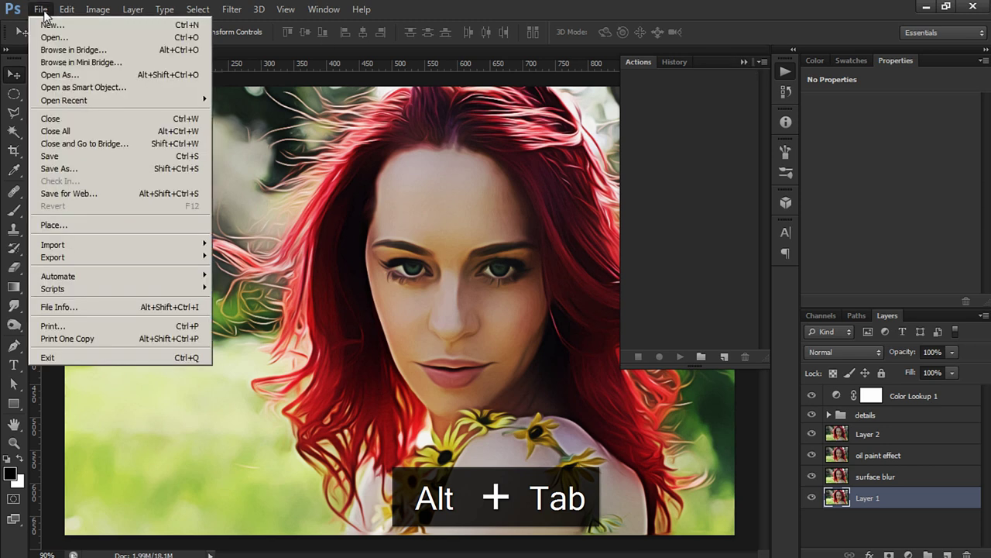
pyautogui.click(51, 25)
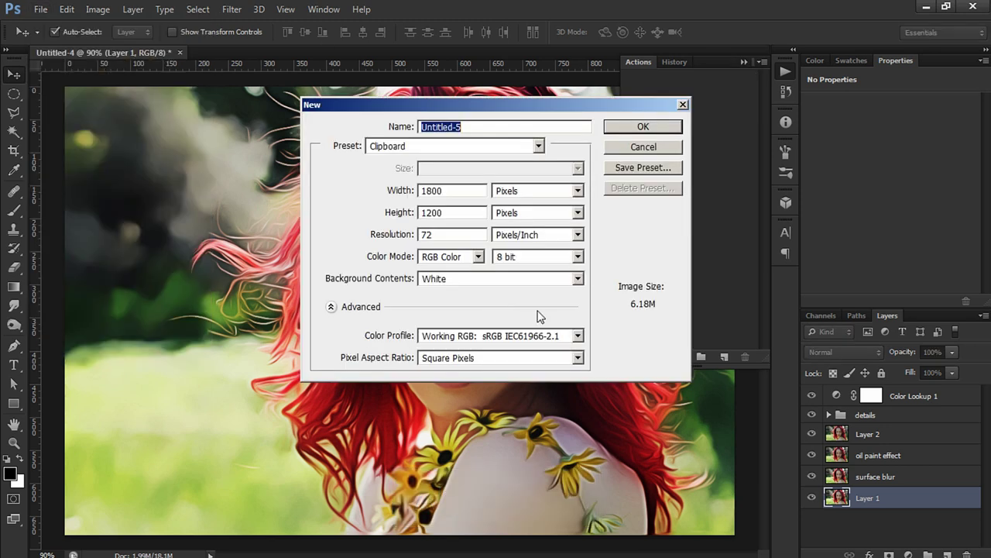
pyautogui.doubleClick(465, 191)
pyautogui.click(605, 126)
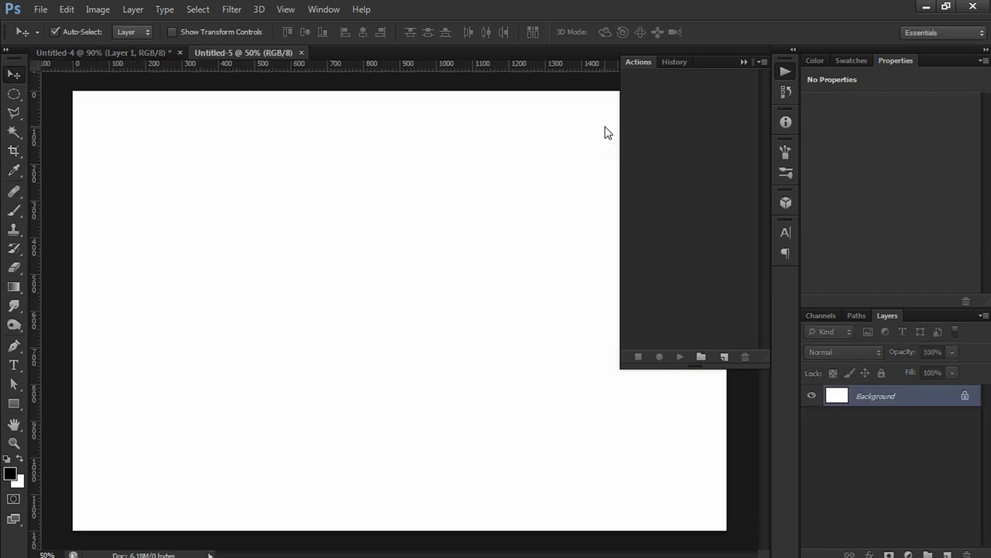
pyautogui.hotkey('ctrl', 'v')
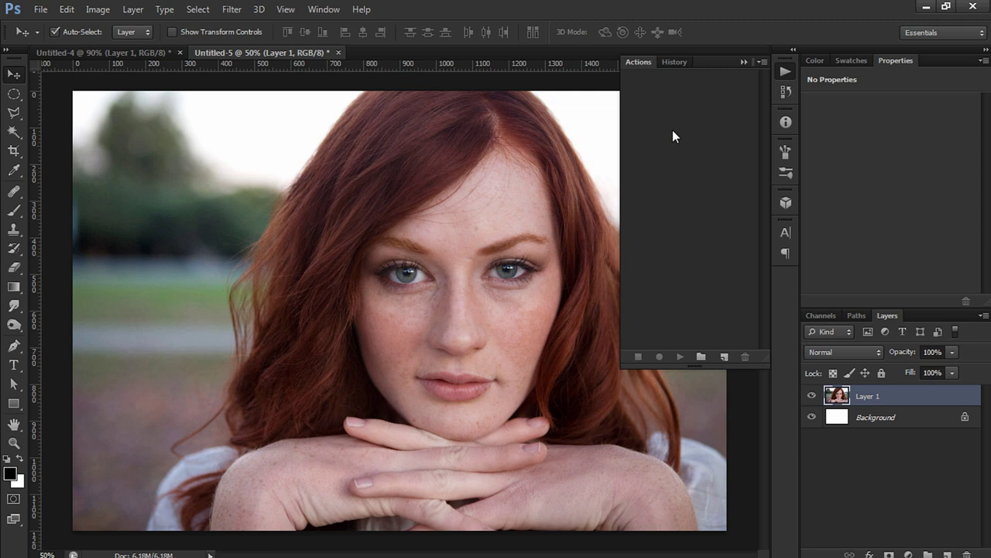
# Load the Paint effect ATN file from the Desktop into the actions list
pyautogui.click(759, 62)
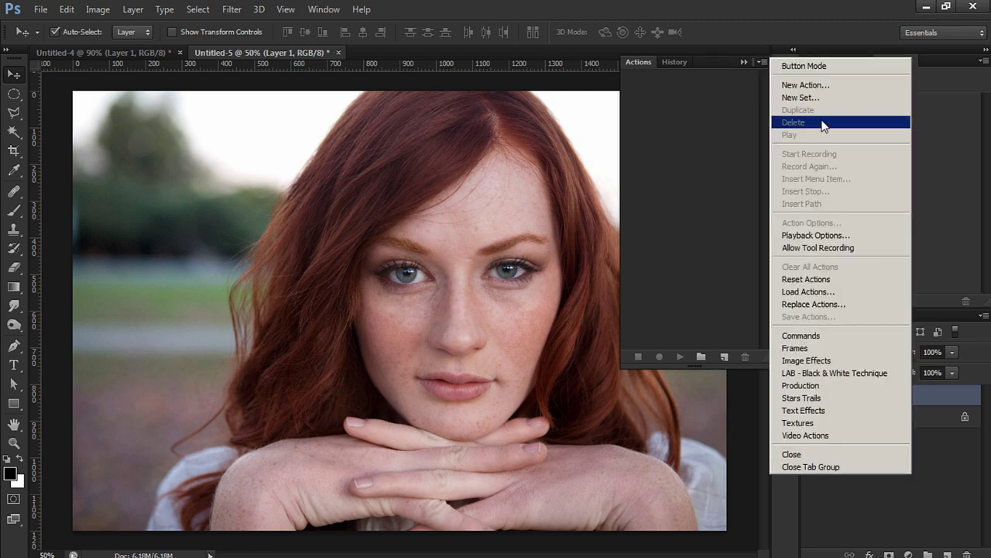
pyautogui.click(807, 292)
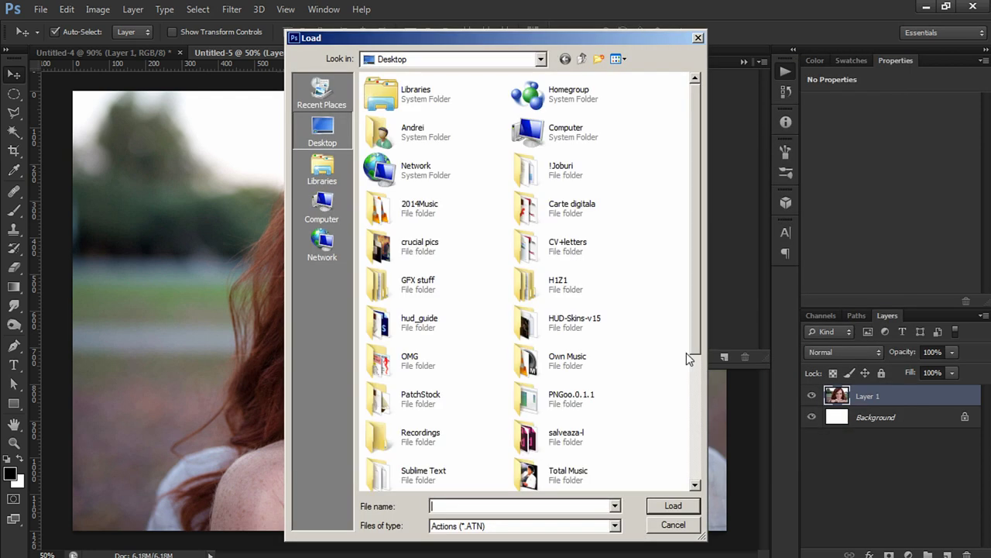
pyautogui.moveTo(695, 335); pyautogui.dragTo(696, 469)
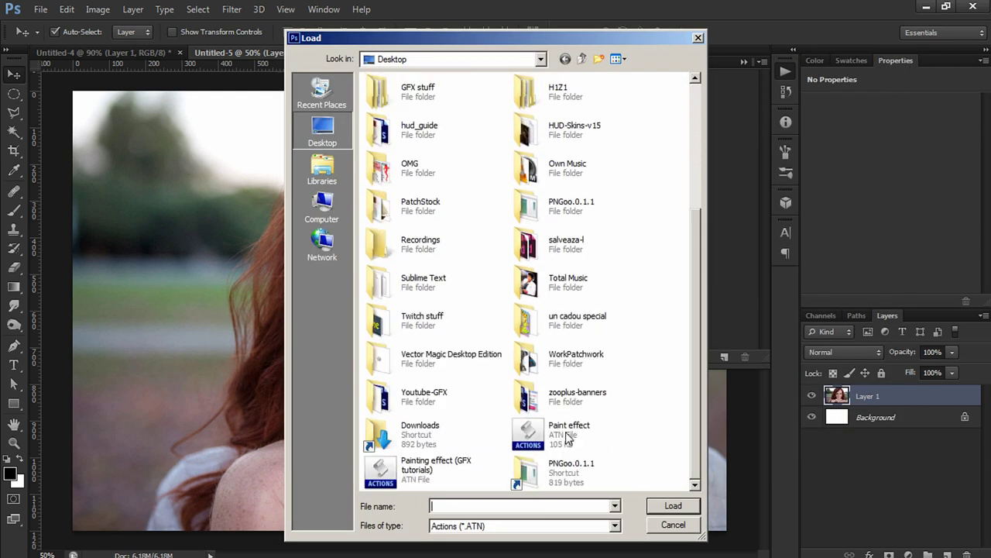
pyautogui.click(570, 436)
pyautogui.click(680, 507)
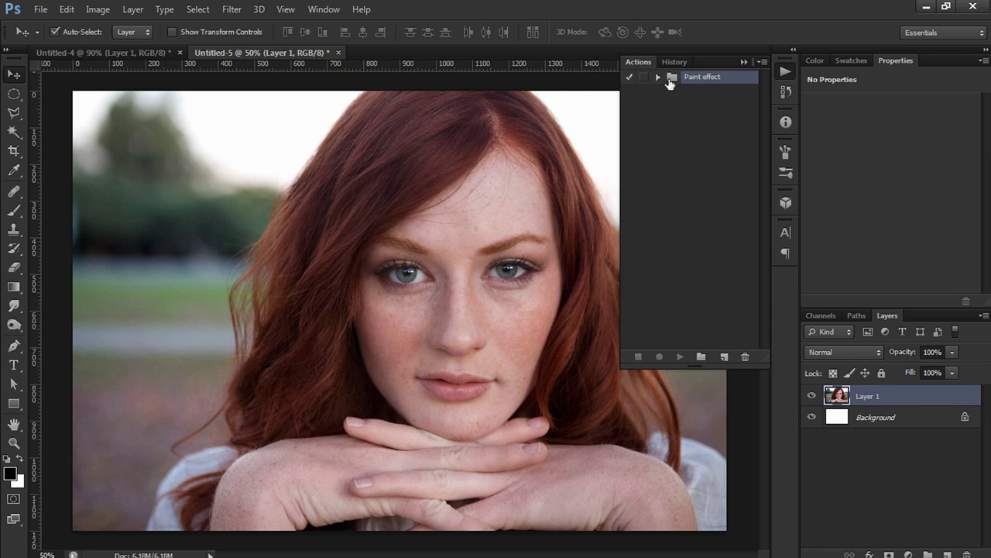
# Play the Painting effect action from the Paint effect set on Layer 1, the pasted portrait
pyautogui.click(659, 81)
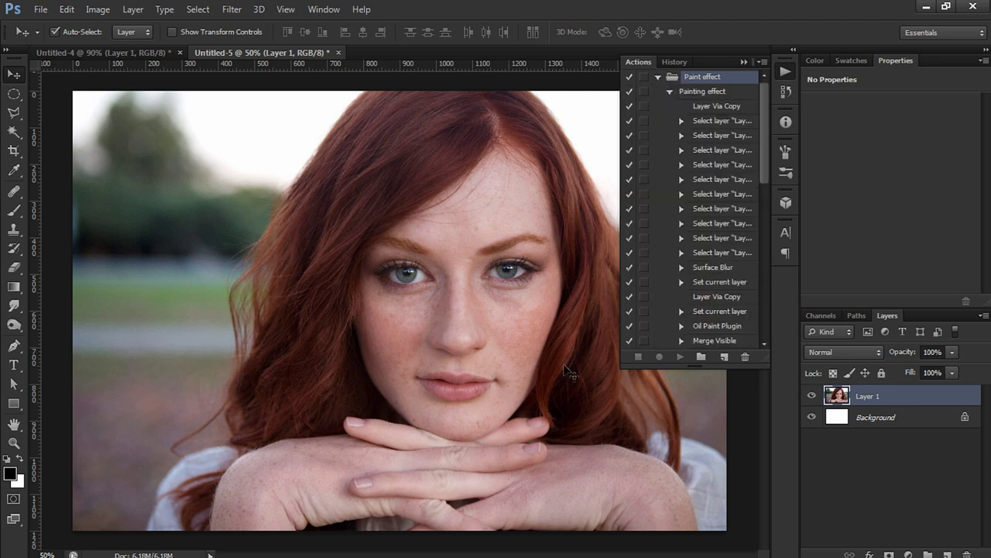
pyautogui.click(707, 92)
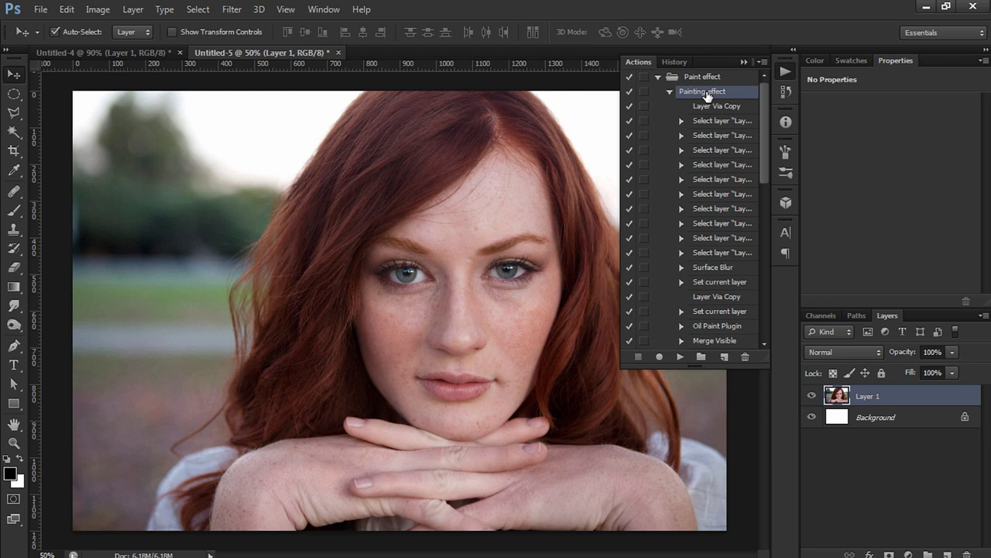
pyautogui.click(874, 419)
pyautogui.click(873, 396)
pyautogui.click(871, 422)
pyautogui.click(873, 398)
pyautogui.click(679, 357)
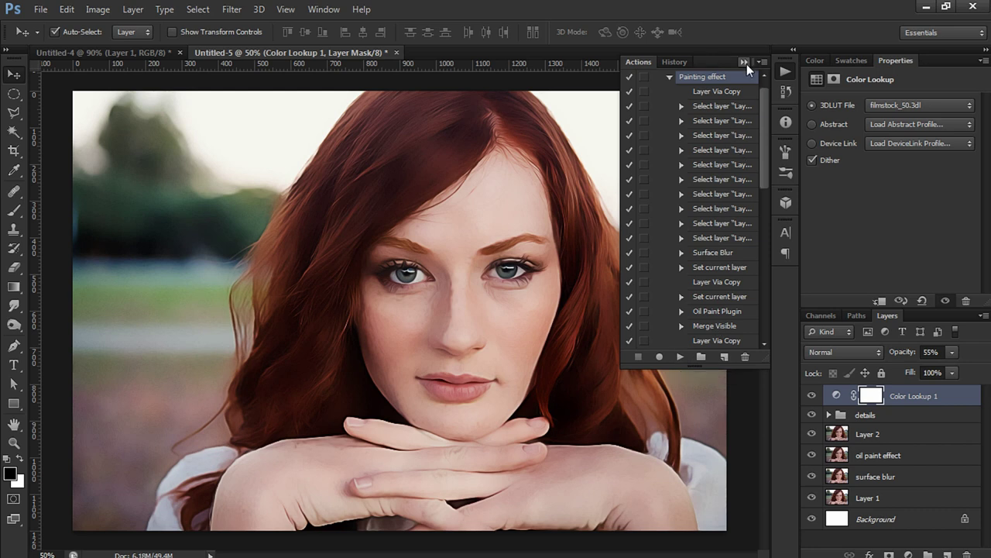
# Collapse the actions list and compare the original photo on Layer 1 alone with the painted result of all layers
pyautogui.click(744, 62)
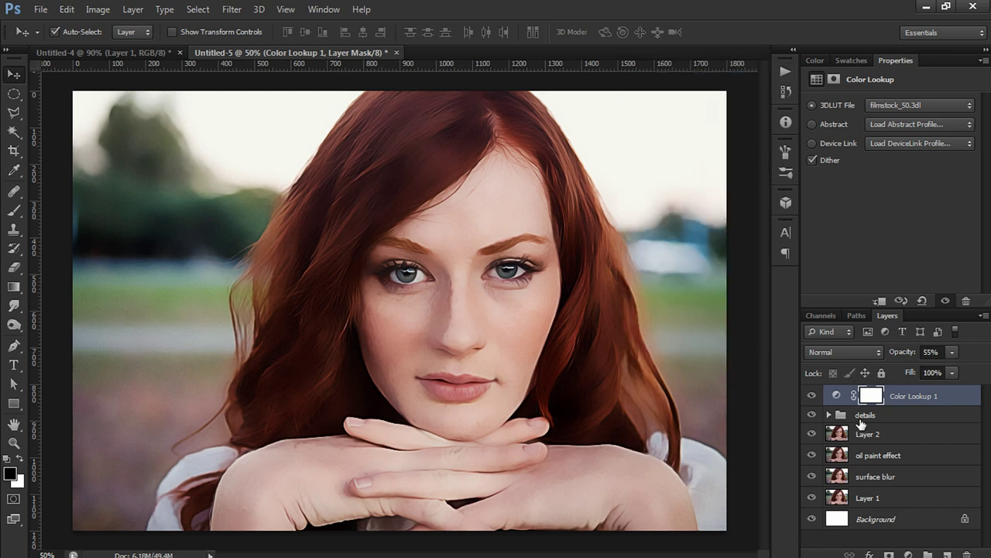
pyautogui.keyDown('alt'); pyautogui.click(813, 499); pyautogui.keyUp('alt')
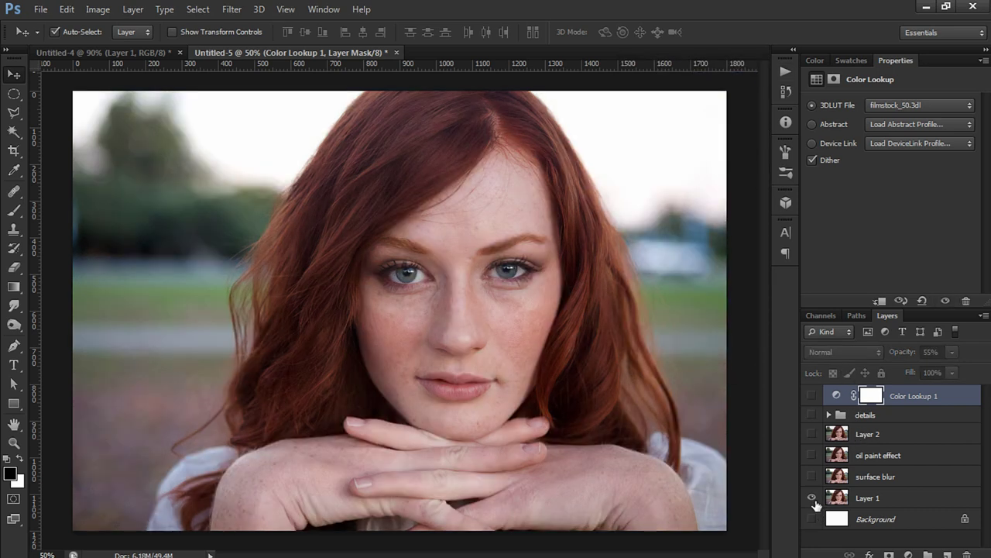
pyautogui.keyDown('alt'); pyautogui.click(812, 499); pyautogui.keyUp('alt')
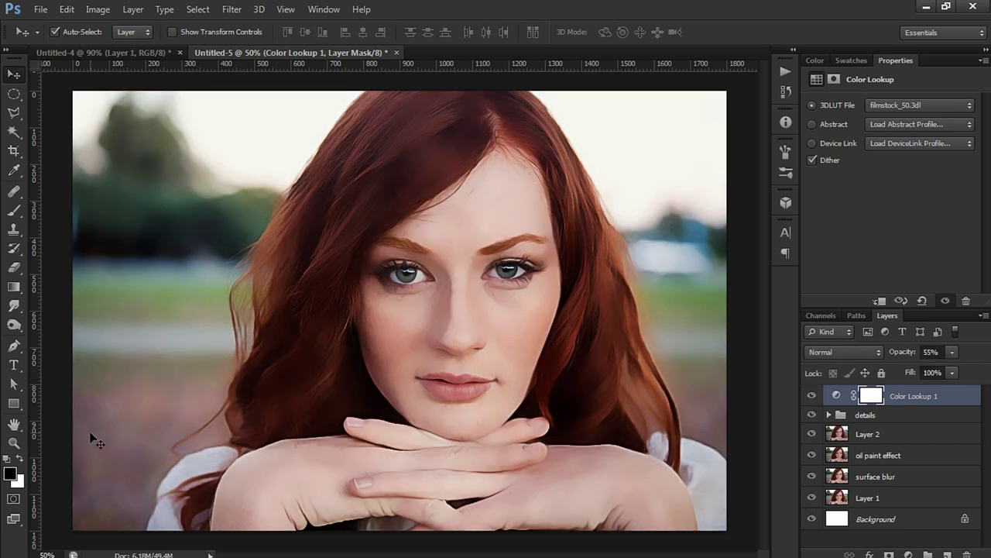